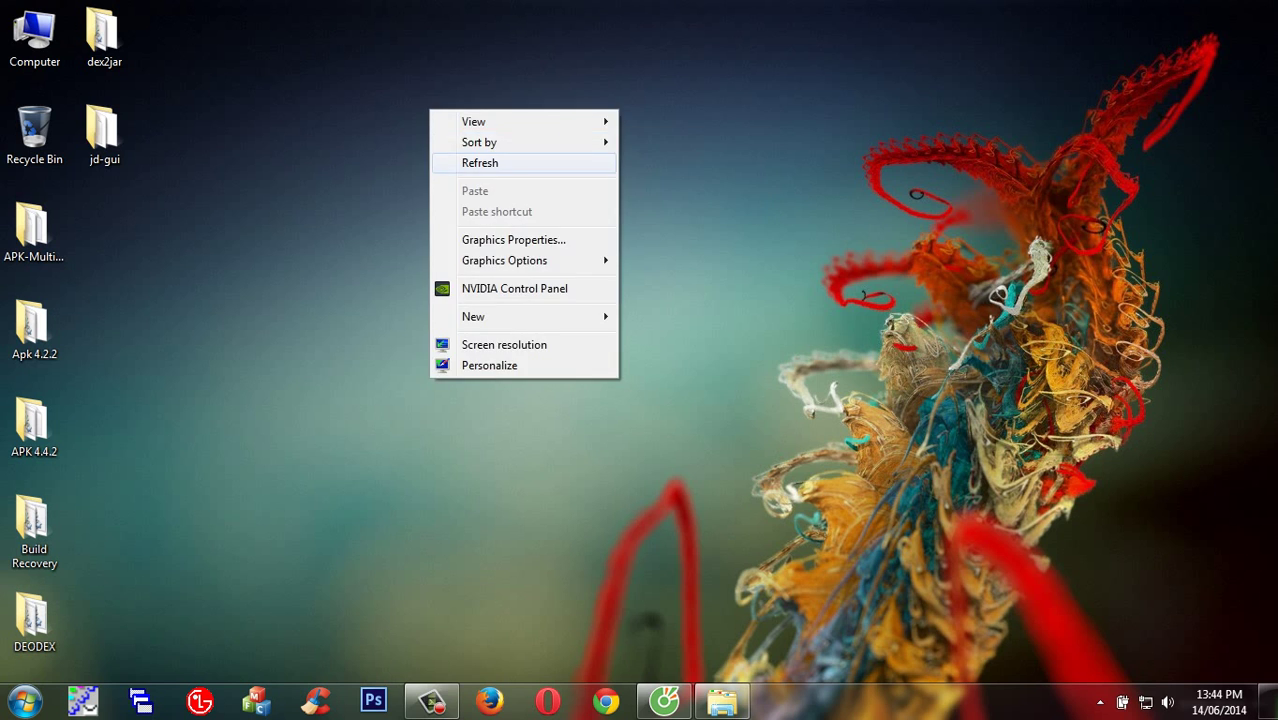
pyautogui.click(455, 164)
pyautogui.rightClick(396, 112)
pyautogui.click(446, 164)
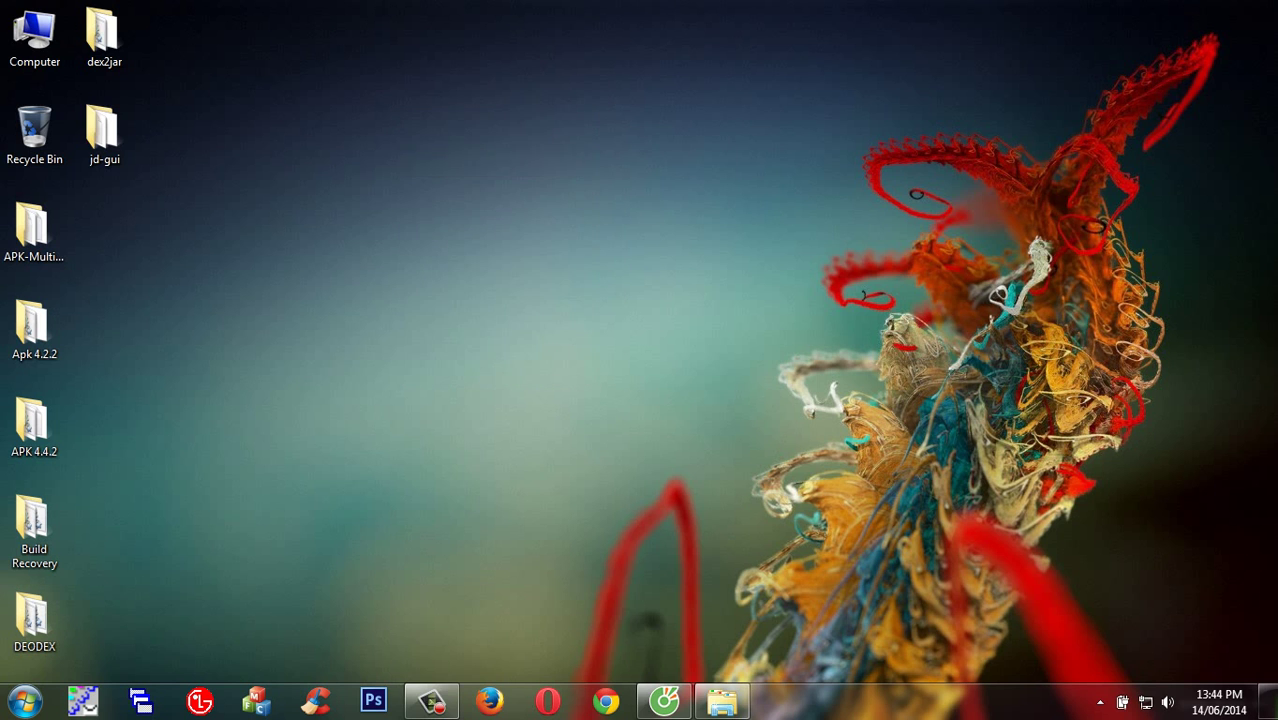
pyautogui.rightClick(408, 116)
pyautogui.click(432, 169)
pyautogui.rightClick(430, 142)
pyautogui.click(460, 196)
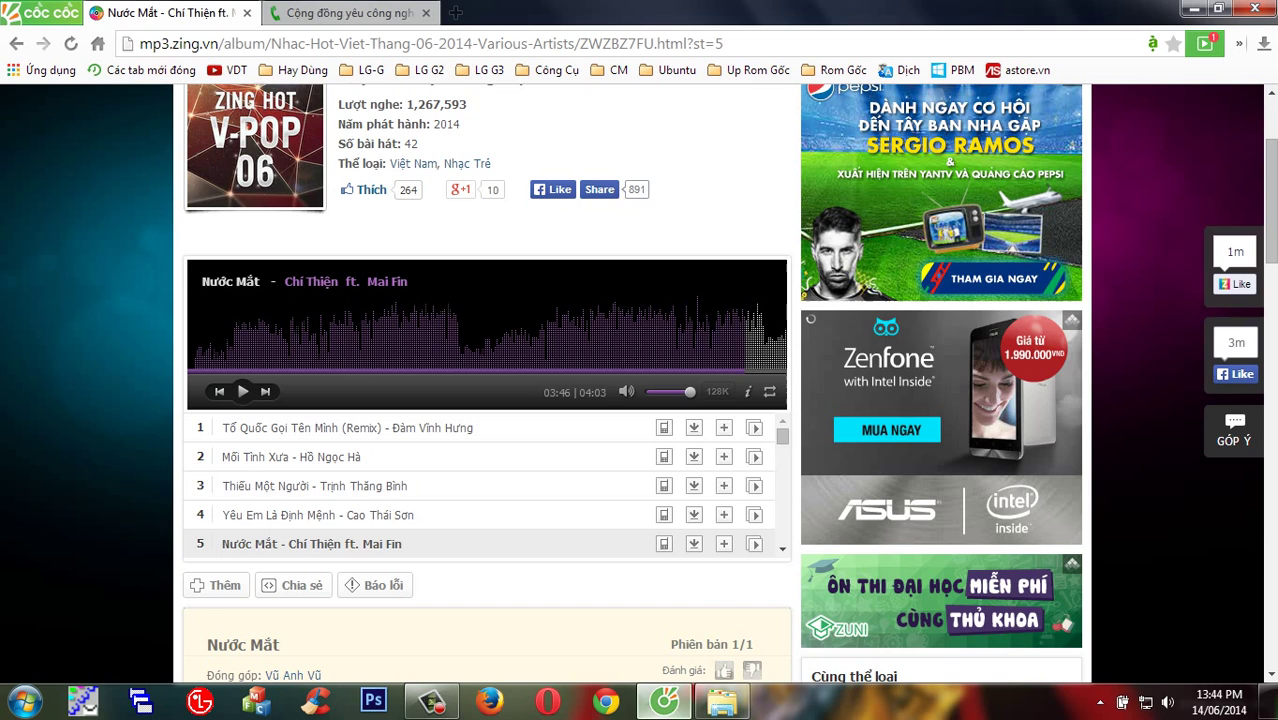
# Switch to the Cốc Cốc browser, search Google for "java" in a new tab and try opening the Download Free Java Software result.
pyautogui.click(664, 700)
pyautogui.hotkey('ctrl', 't')
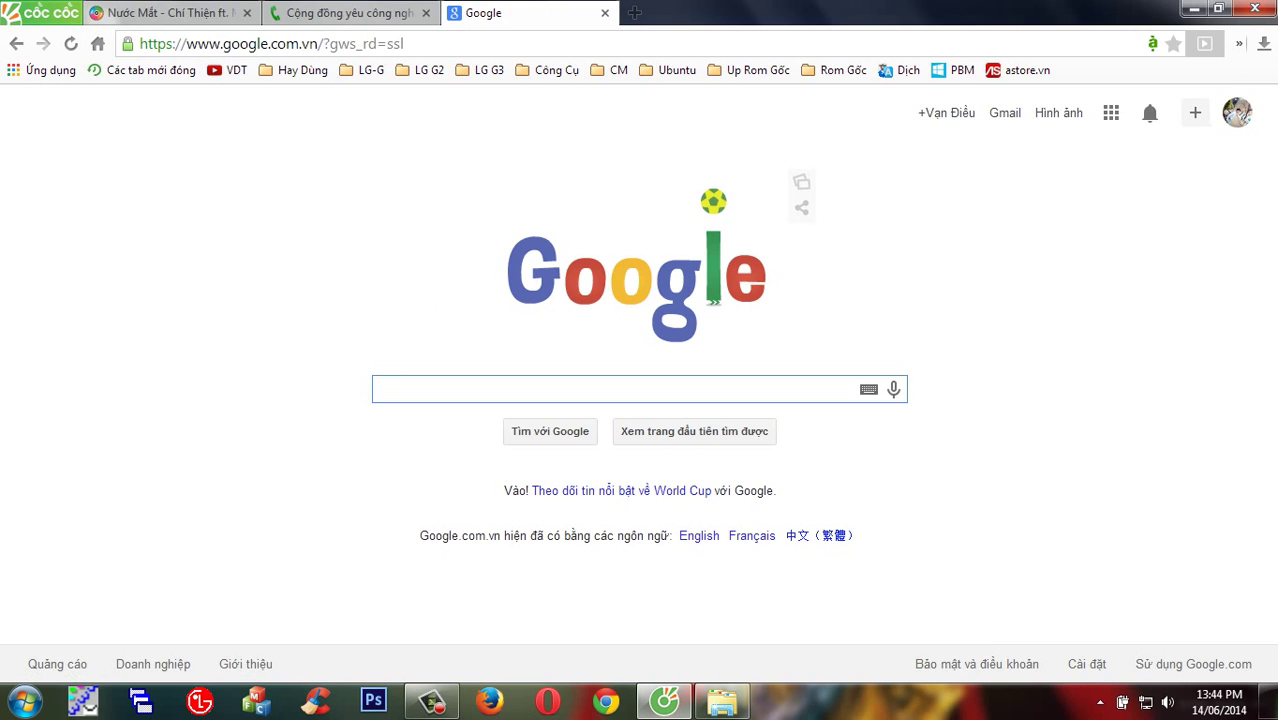
pyautogui.write('java')
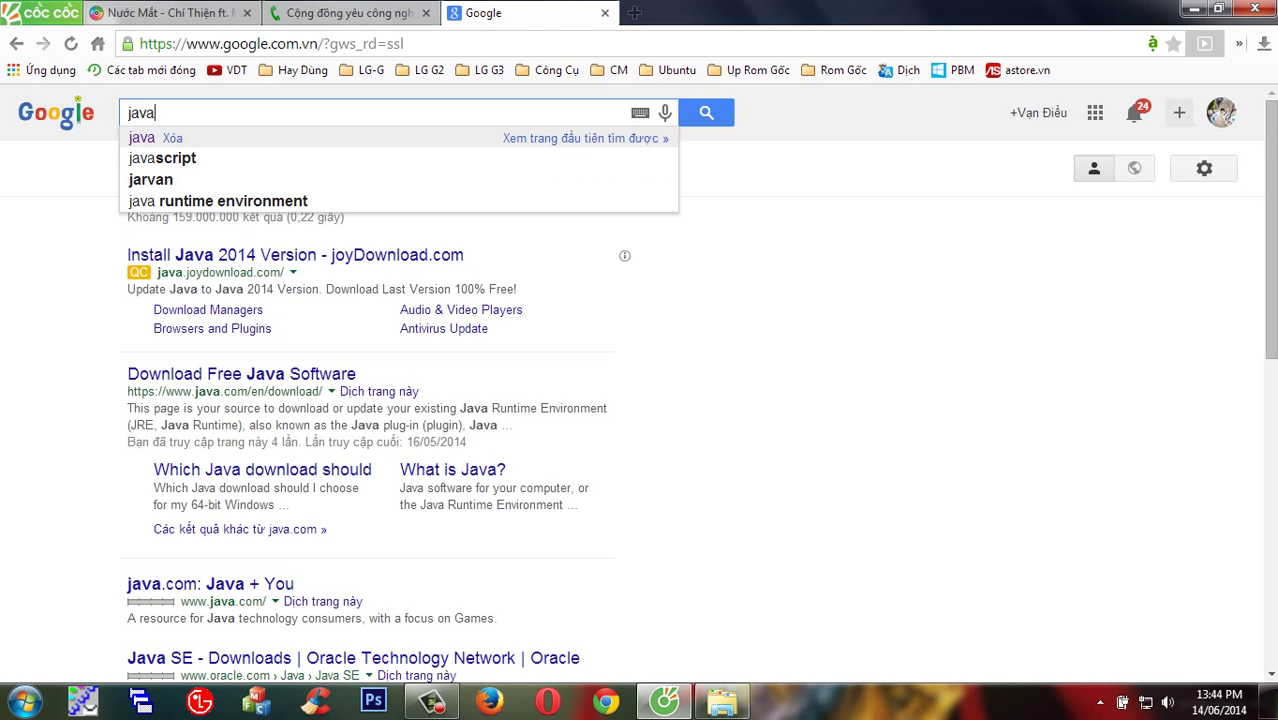
pyautogui.press('Return')
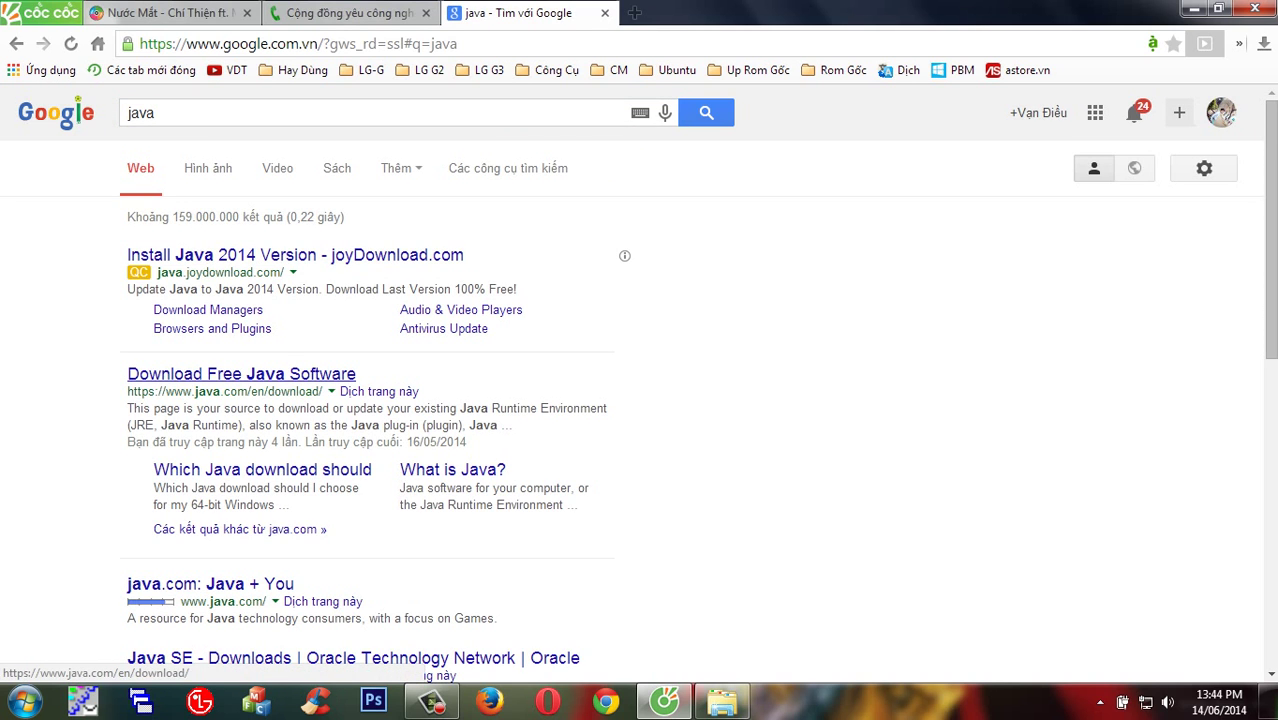
pyautogui.click(241, 374)
pyautogui.scroll(-4, 400, 400)
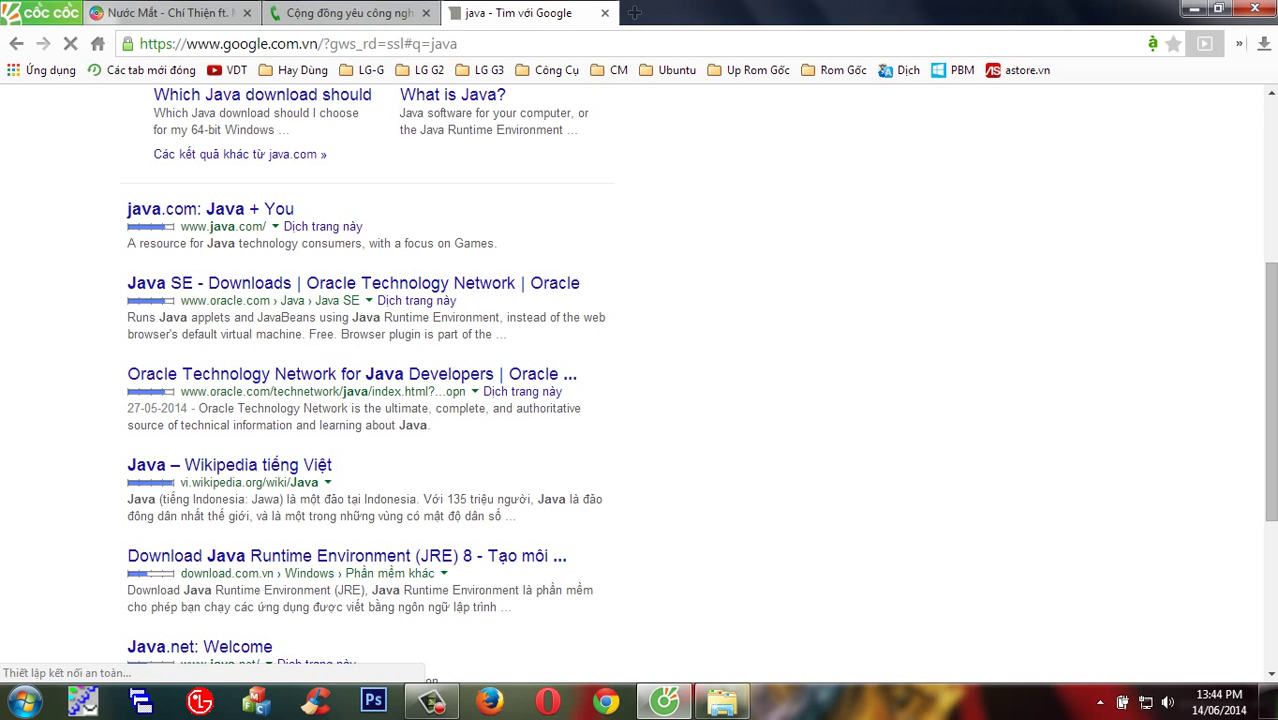
pyautogui.scroll(3, 400, 400)
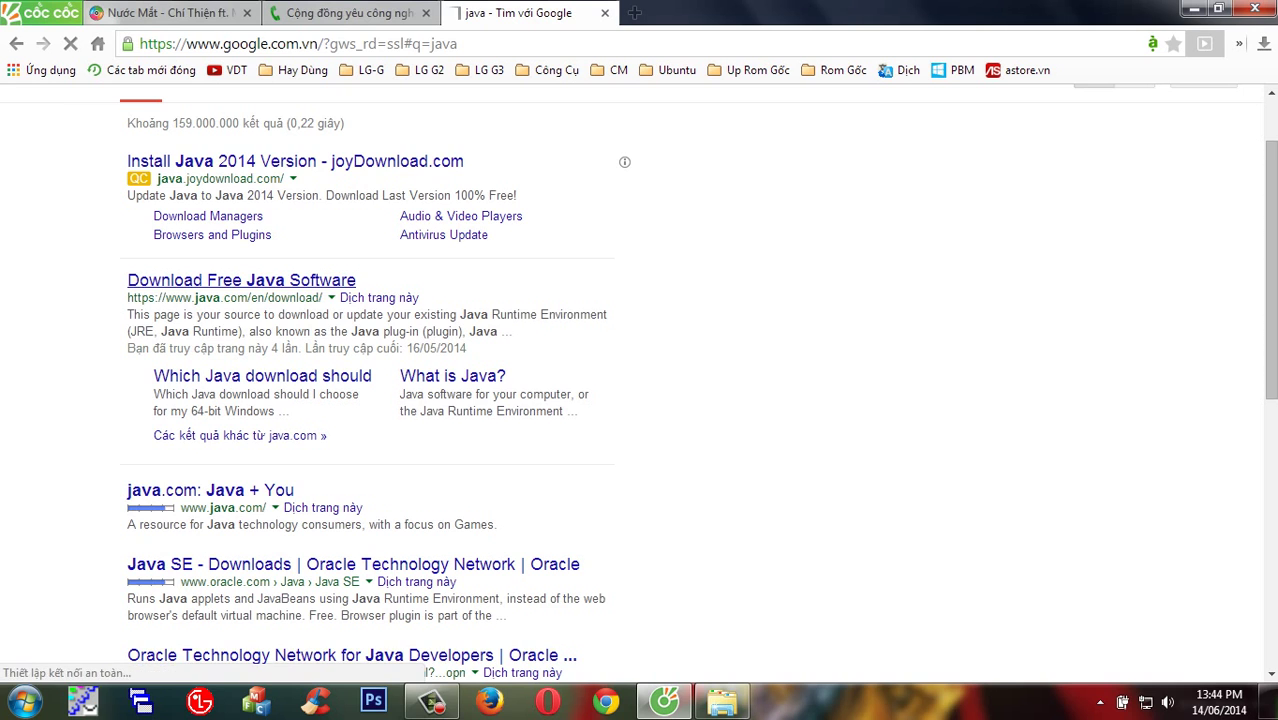
pyautogui.scroll(1, 406, 270)
# View the joyDownload Java result in a separate tab, then close that tab and the Google search tab.
pyautogui.rightClick(406, 256)
pyautogui.click(460, 263)
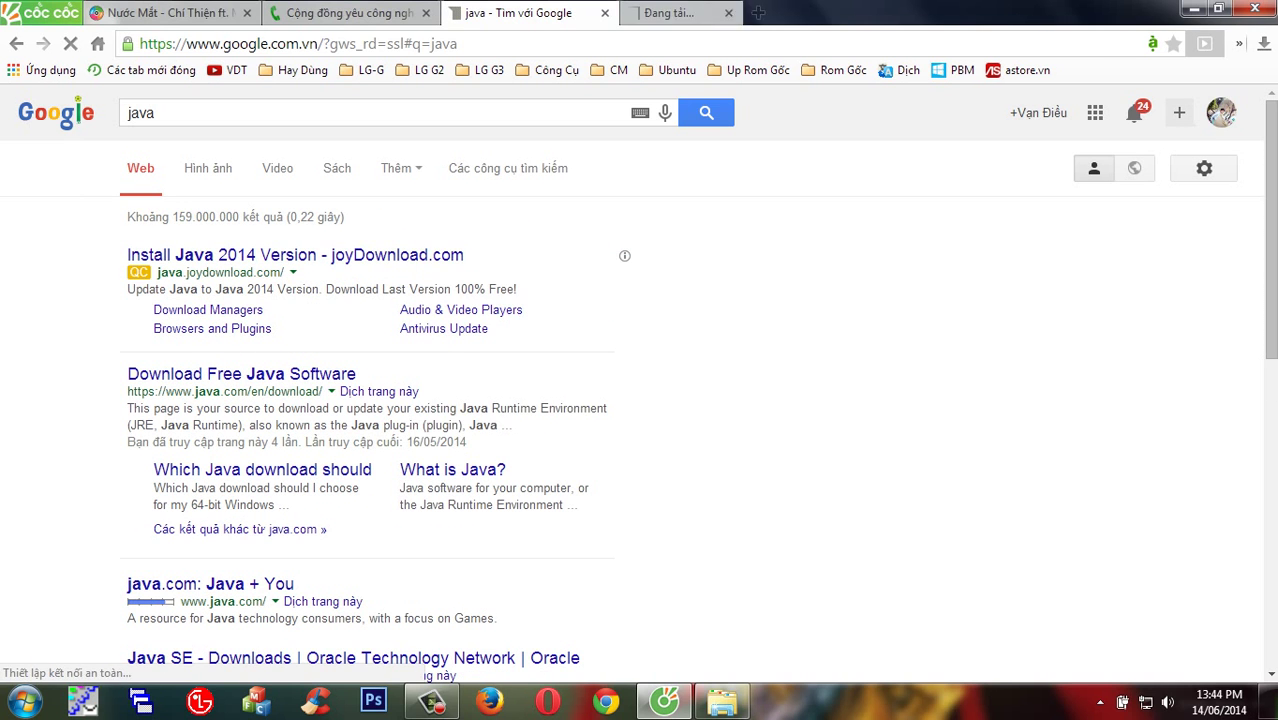
pyautogui.click(672, 13)
pyautogui.click(530, 13)
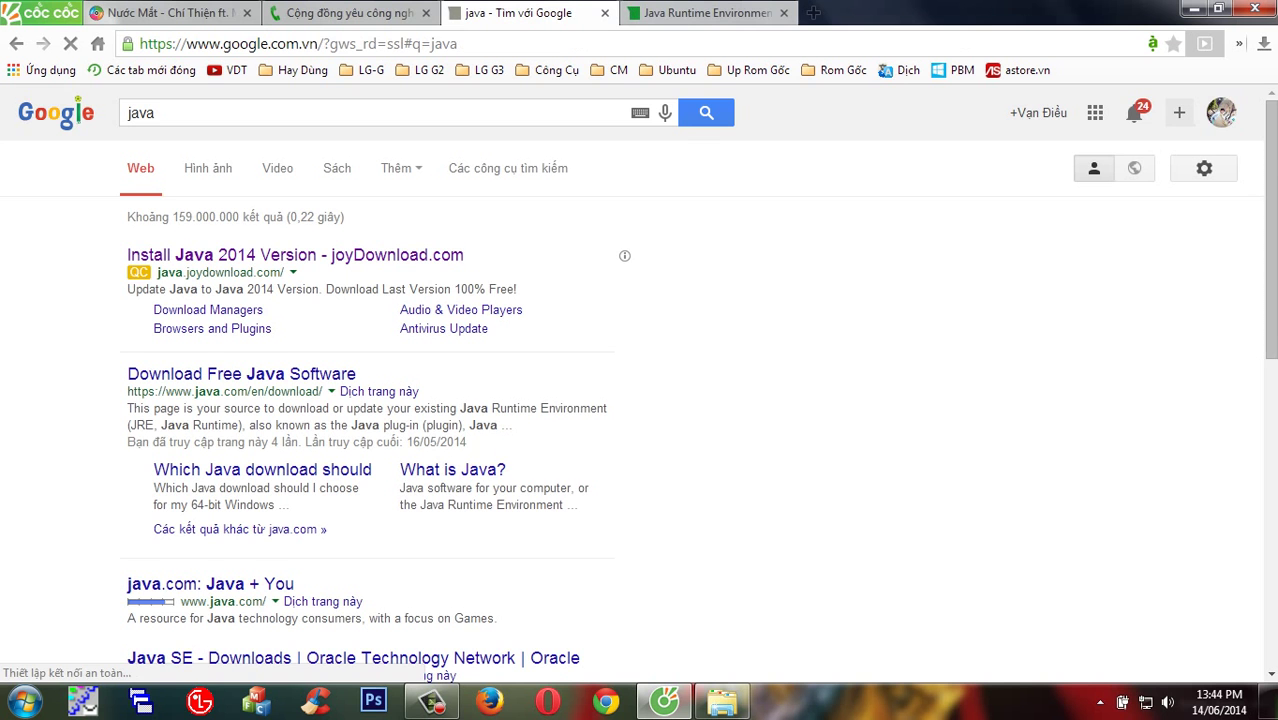
pyautogui.hotkey('ctrl', 'Tab')
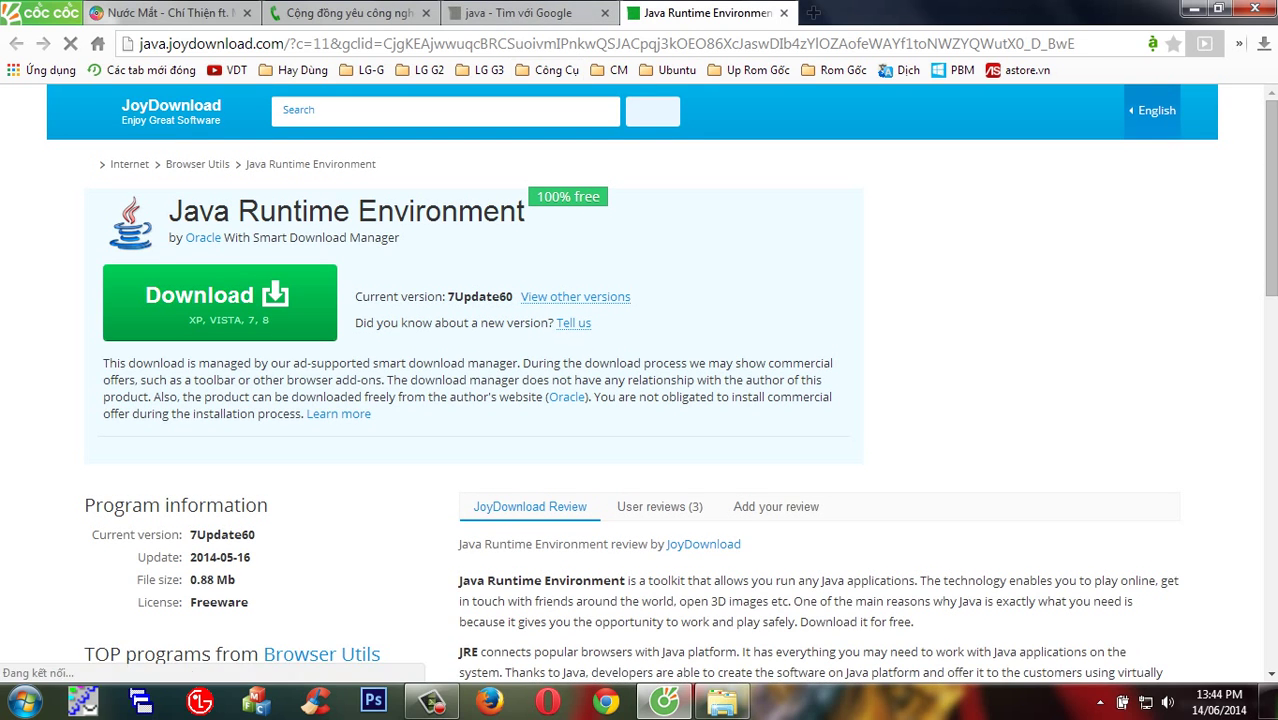
pyautogui.hotkey('ctrl', 'shift', 'Tab')
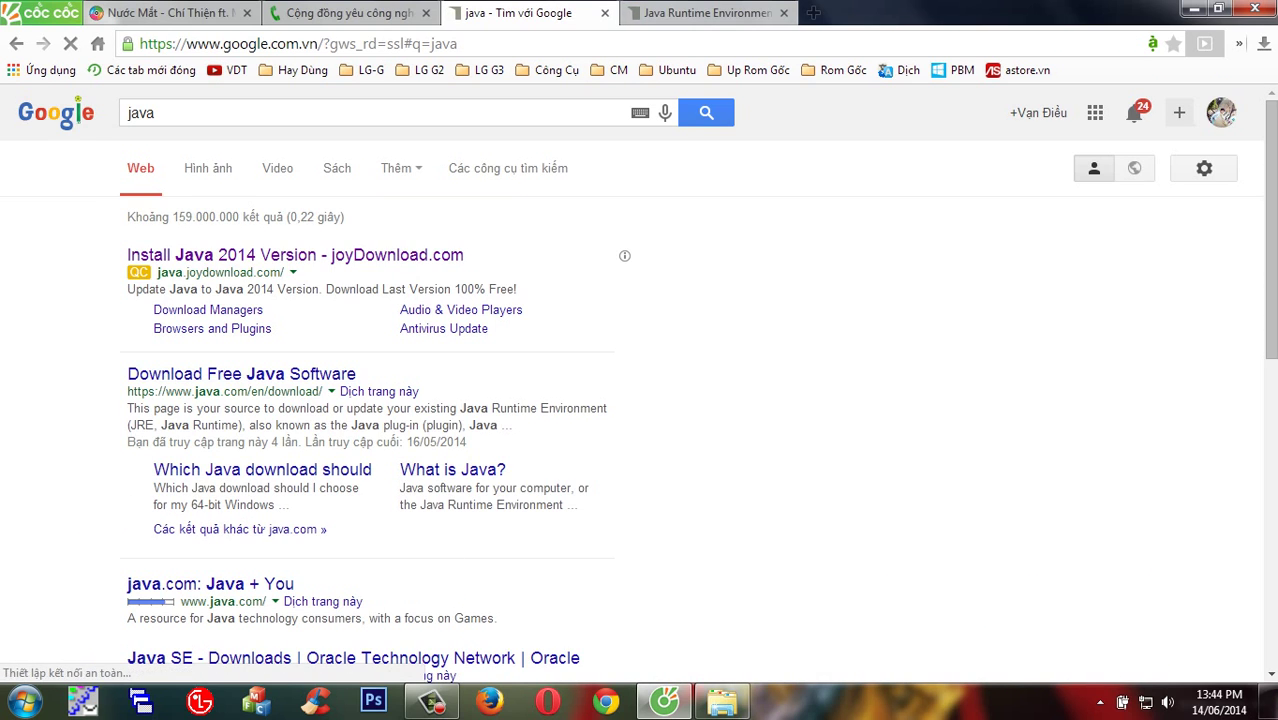
pyautogui.hotkey('ctrl', 'w')
pyautogui.hotkey('ctrl', 'w')
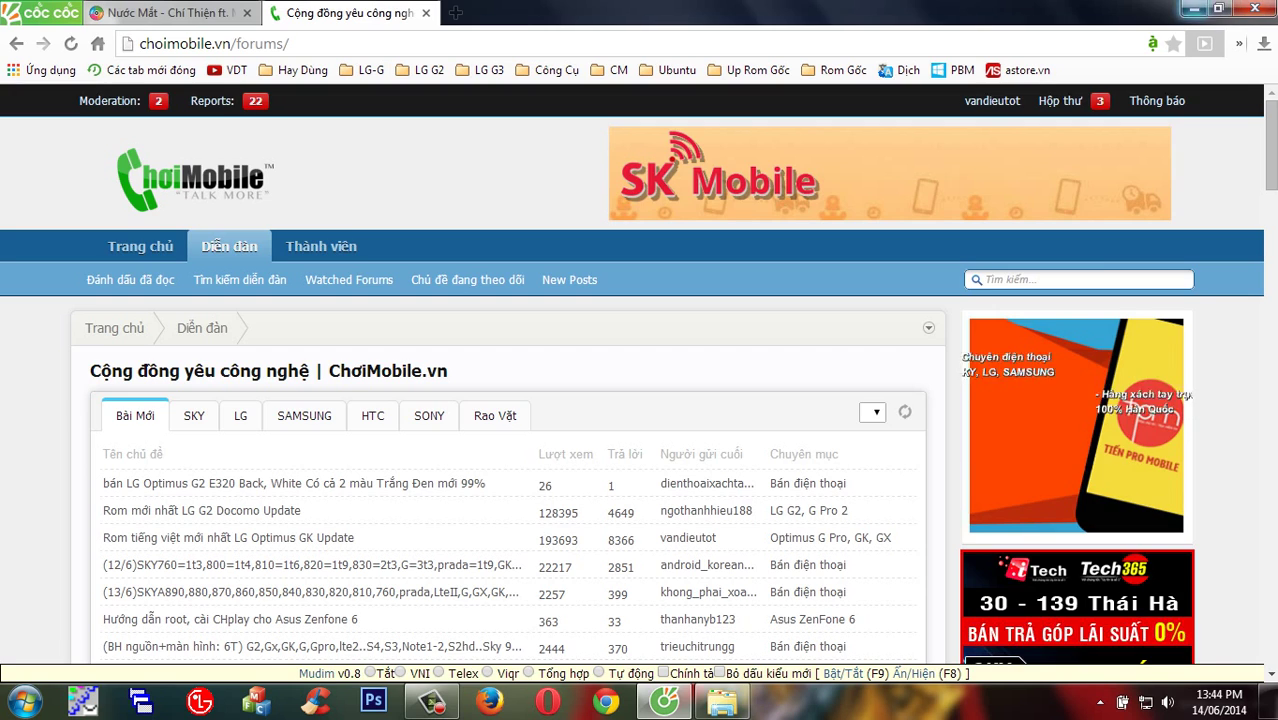
# Minimize the browser, browse to VDT > Tai Lieu Mat > Phan Mem Can Thiet on the Tai Lieu (D:) drive and launch Java 7u25.exe.
pyautogui.click(1194, 9)
pyautogui.doubleClick(35, 36)
pyautogui.doubleClick(925, 188)
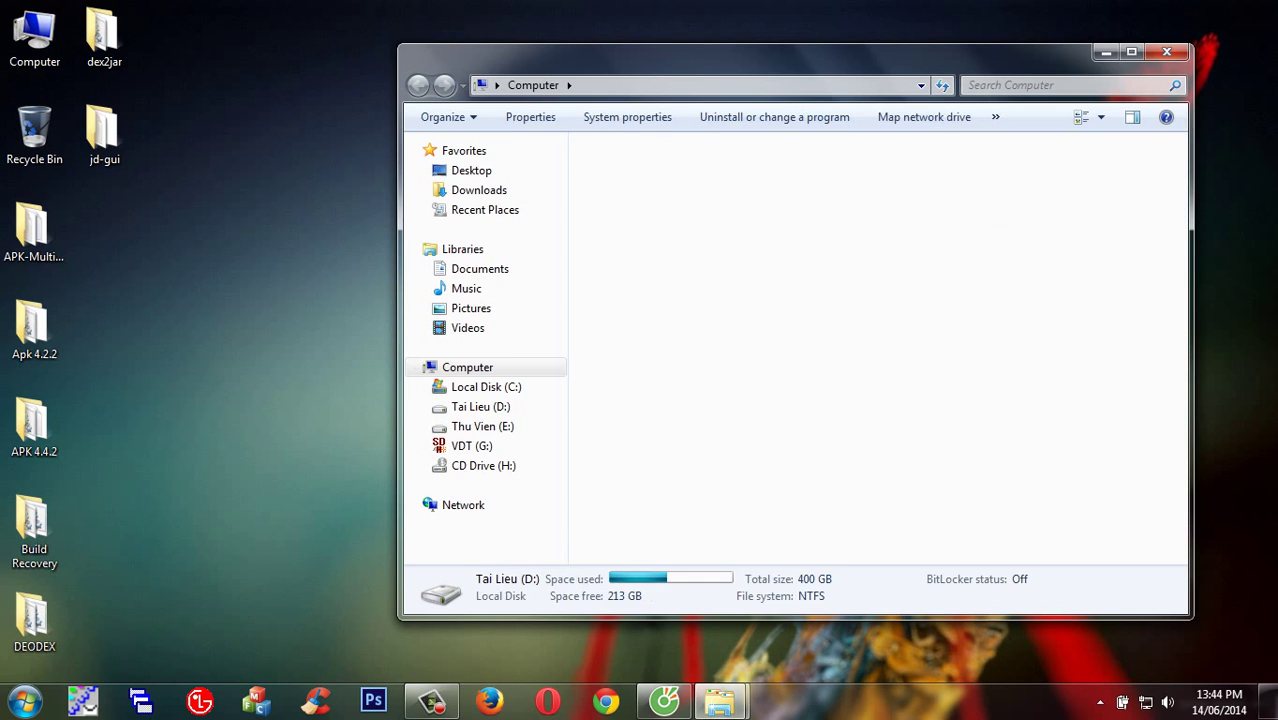
pyautogui.click(480, 406)
pyautogui.doubleClick(700, 215)
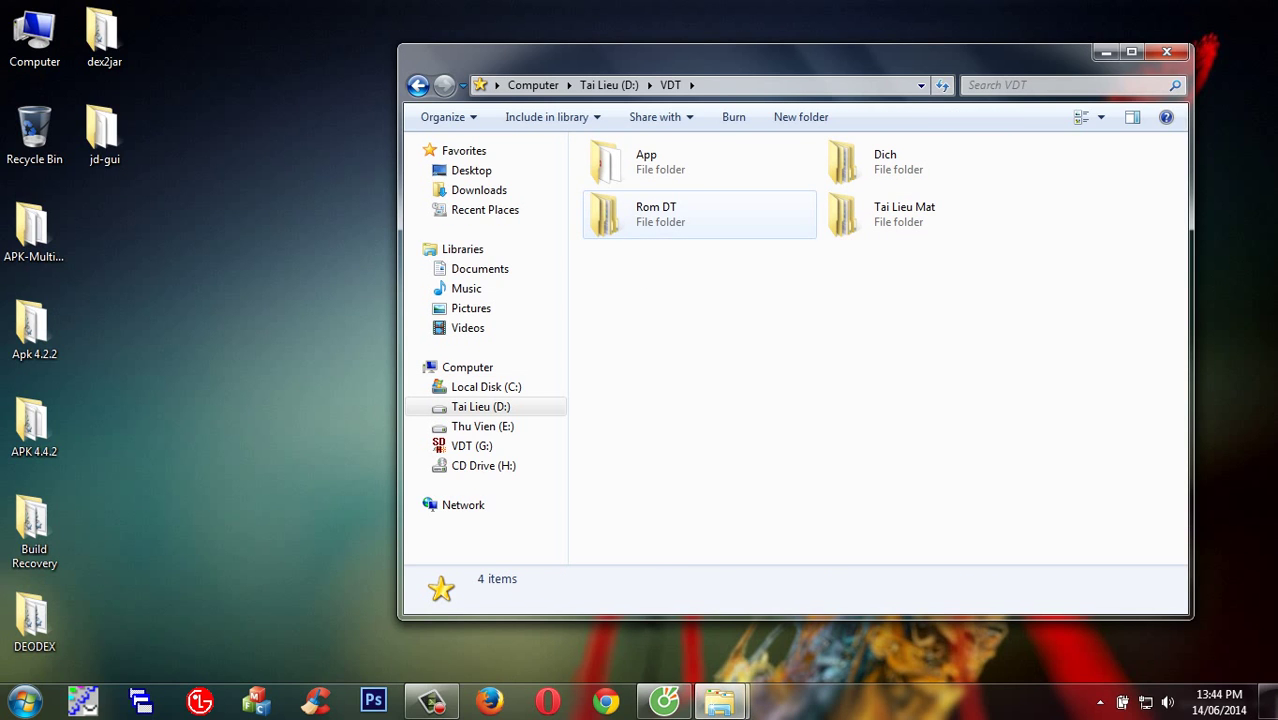
pyautogui.doubleClick(900, 214)
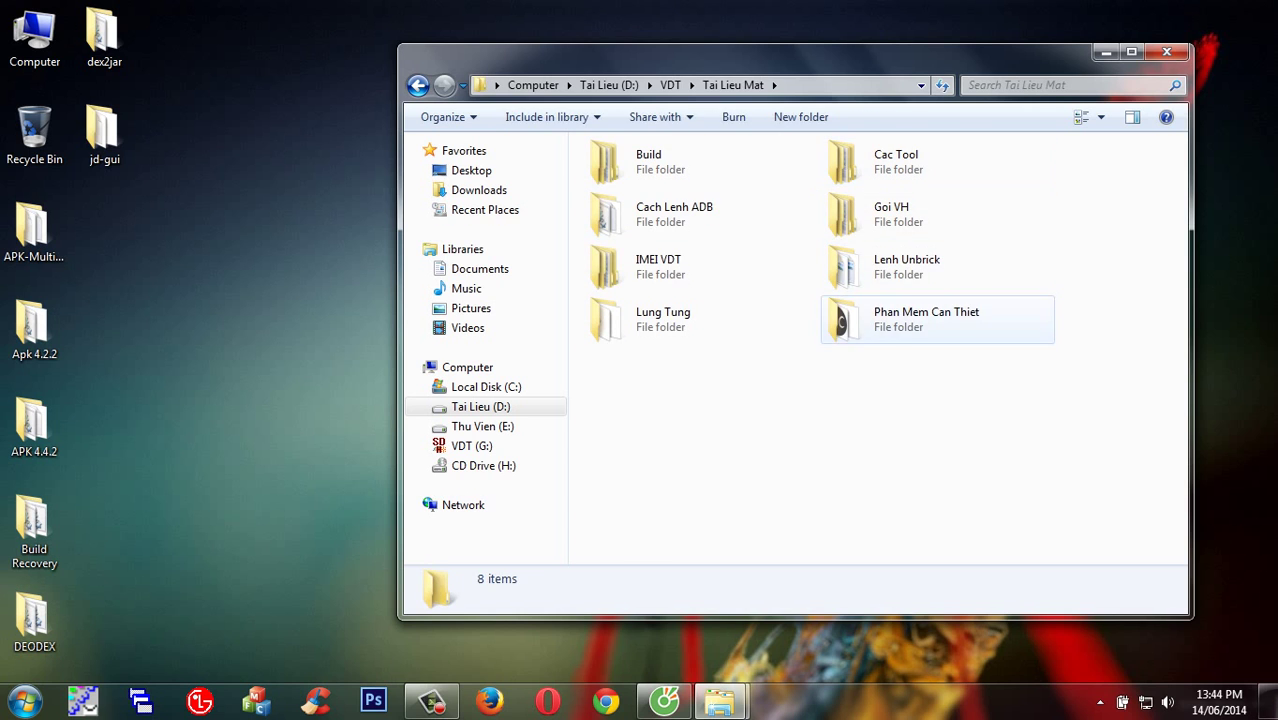
pyautogui.doubleClick(937, 320)
pyautogui.click(700, 371)
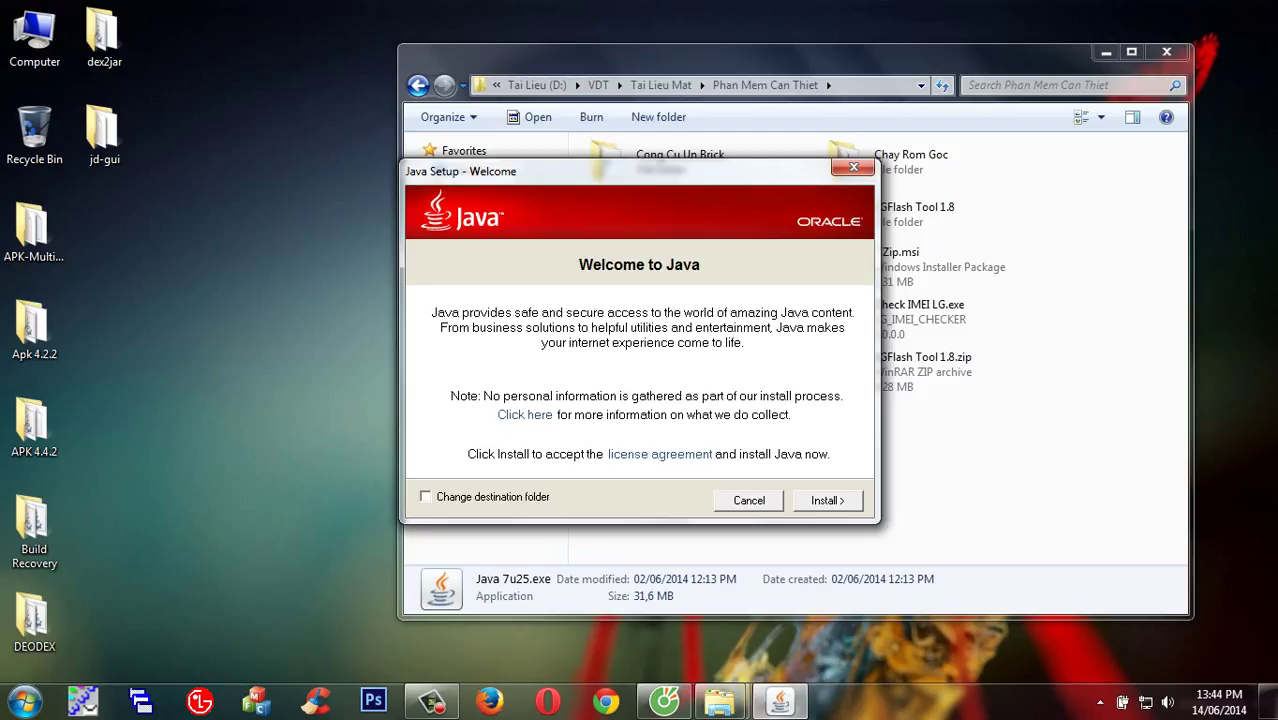
# Minimize the folder window, start the Java installation and agree to reinstall the software.
pyautogui.click(1106, 51)
pyautogui.click(828, 500)
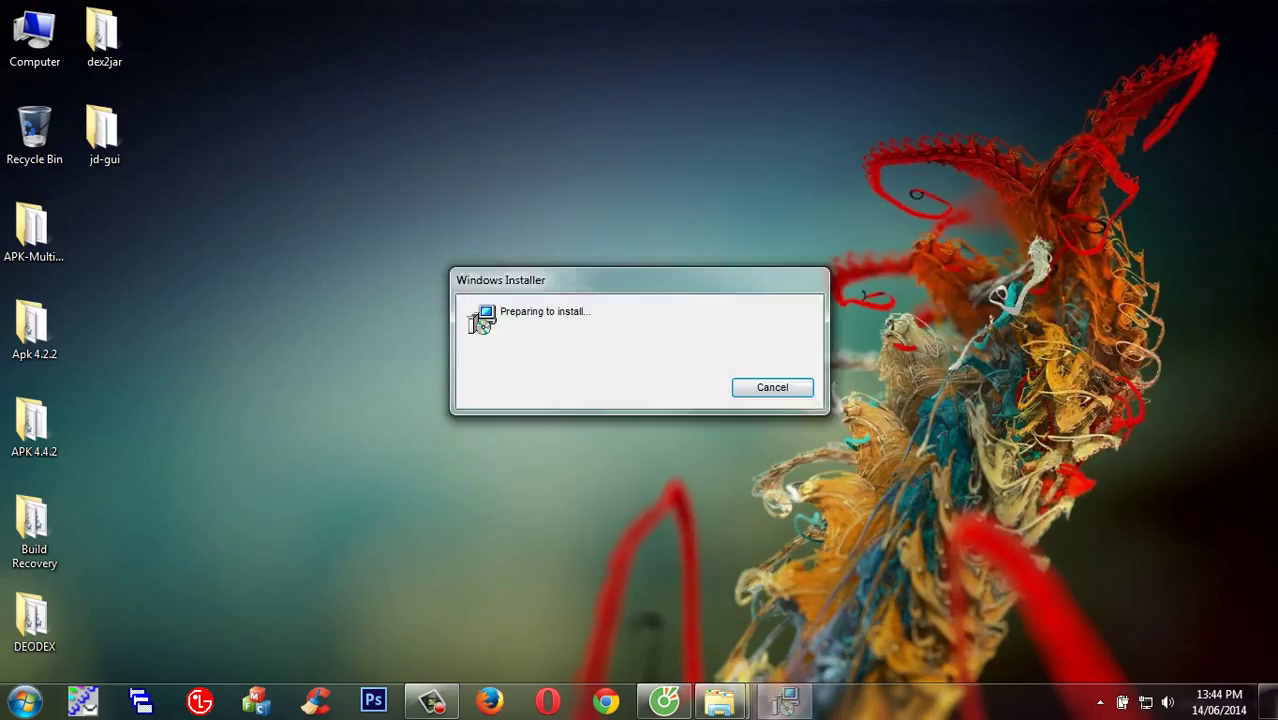
pyautogui.press('Return')
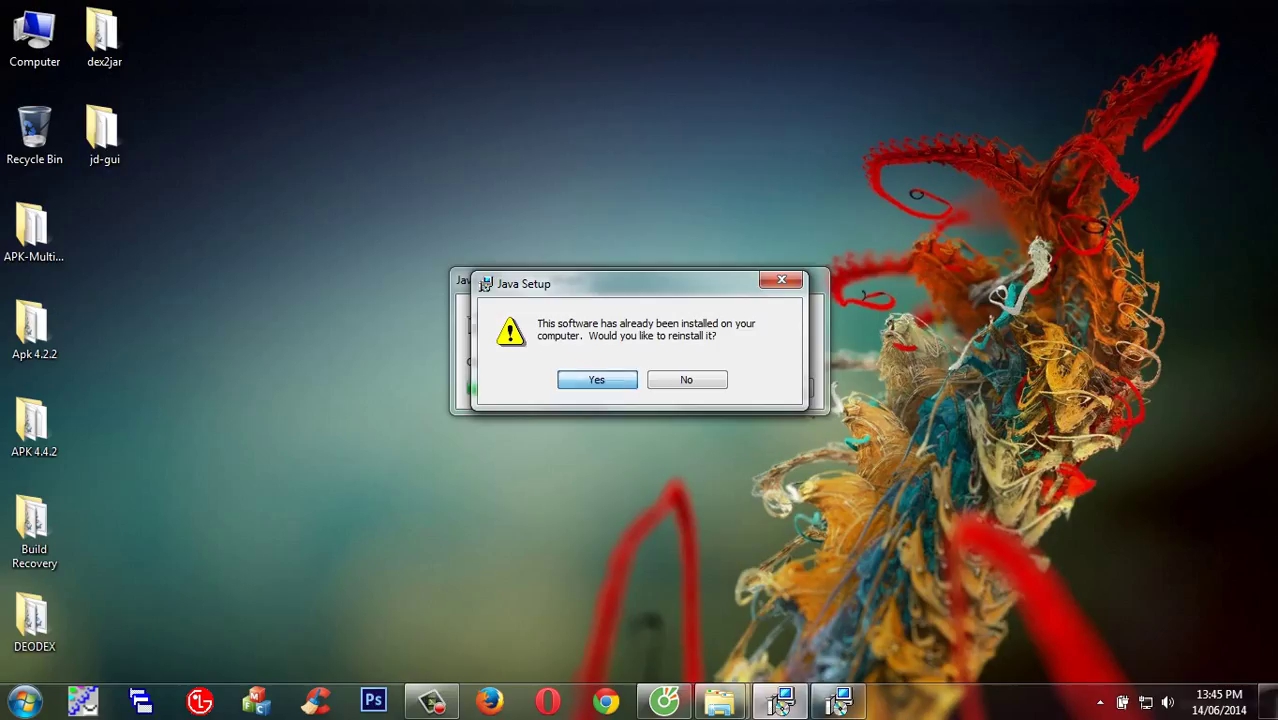
pyautogui.press('Return')
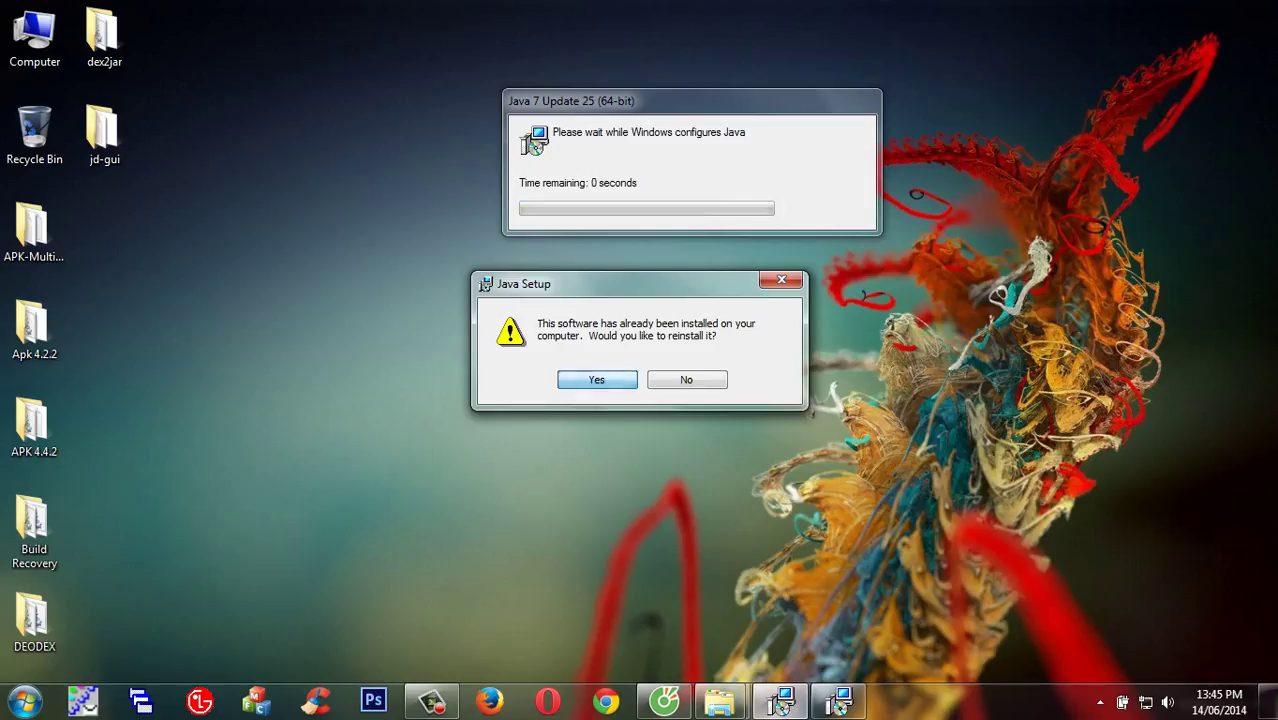
pyautogui.press('Return')
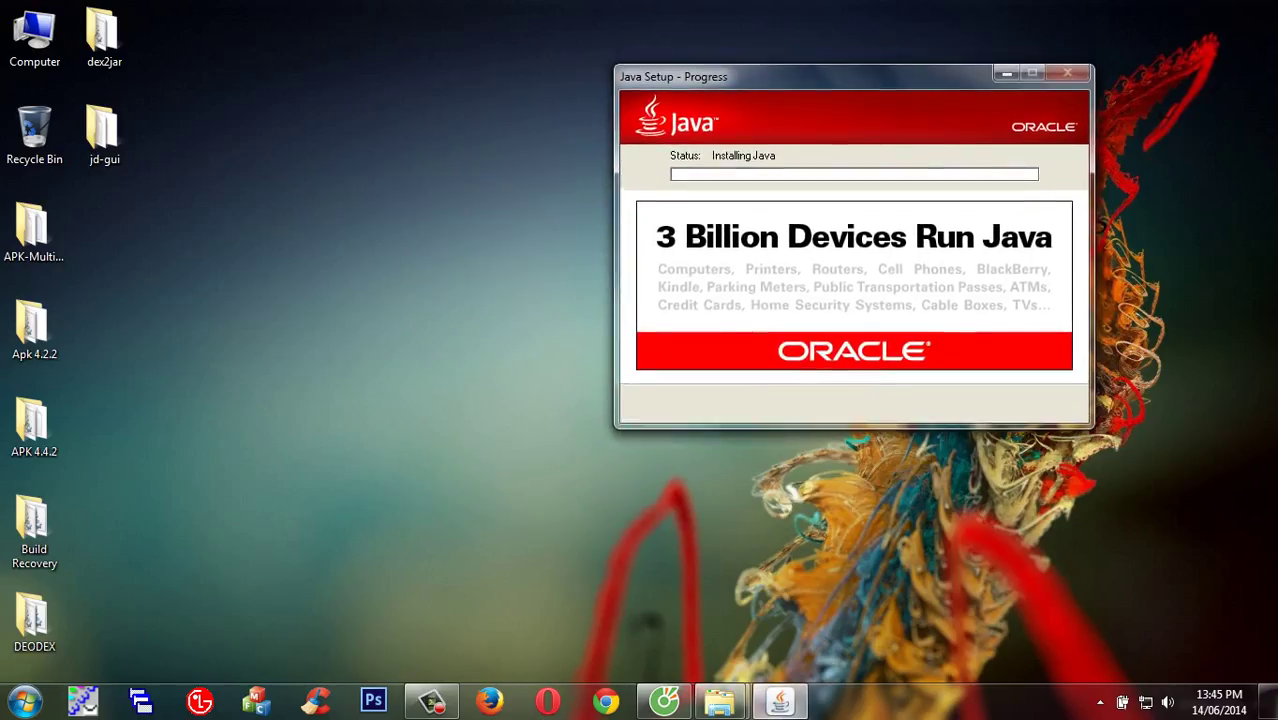
# Minimize the Java Setup progress window and refresh the desktop.
pyautogui.click(1006, 73)
pyautogui.rightClick(548, 212)
pyautogui.click(580, 265)
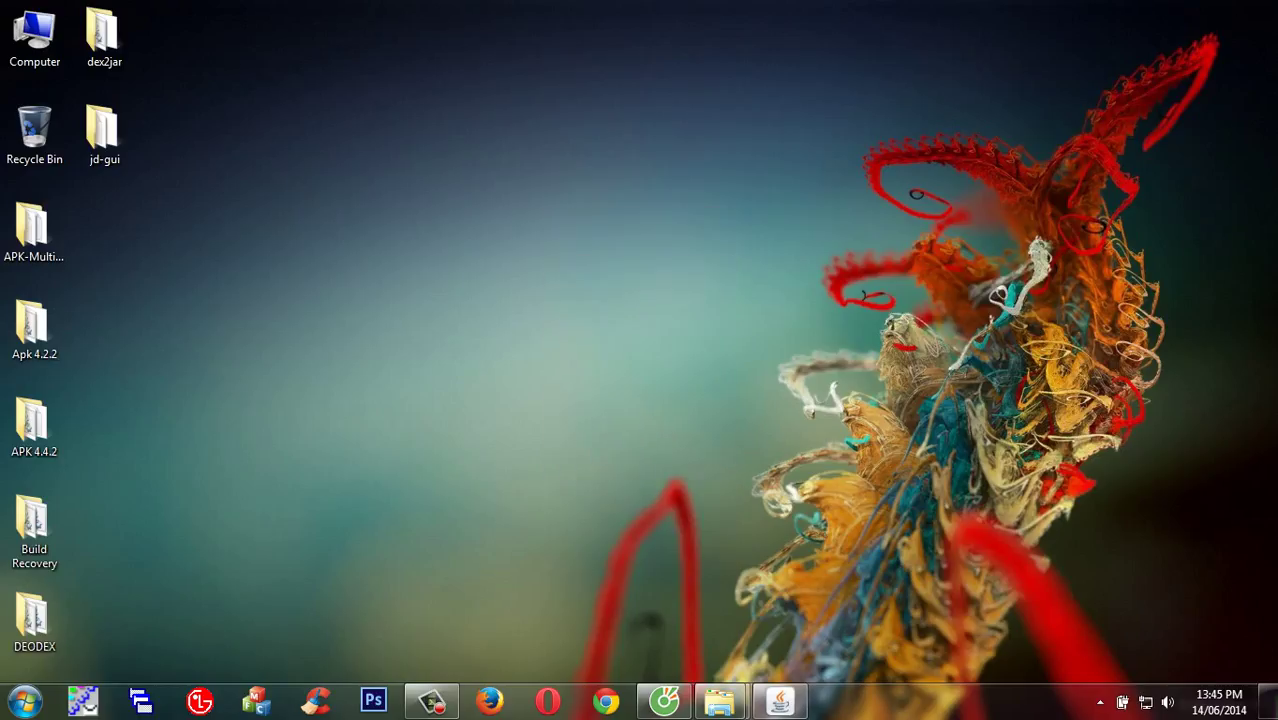
pyautogui.rightClick(511, 298)
pyautogui.click(570, 348)
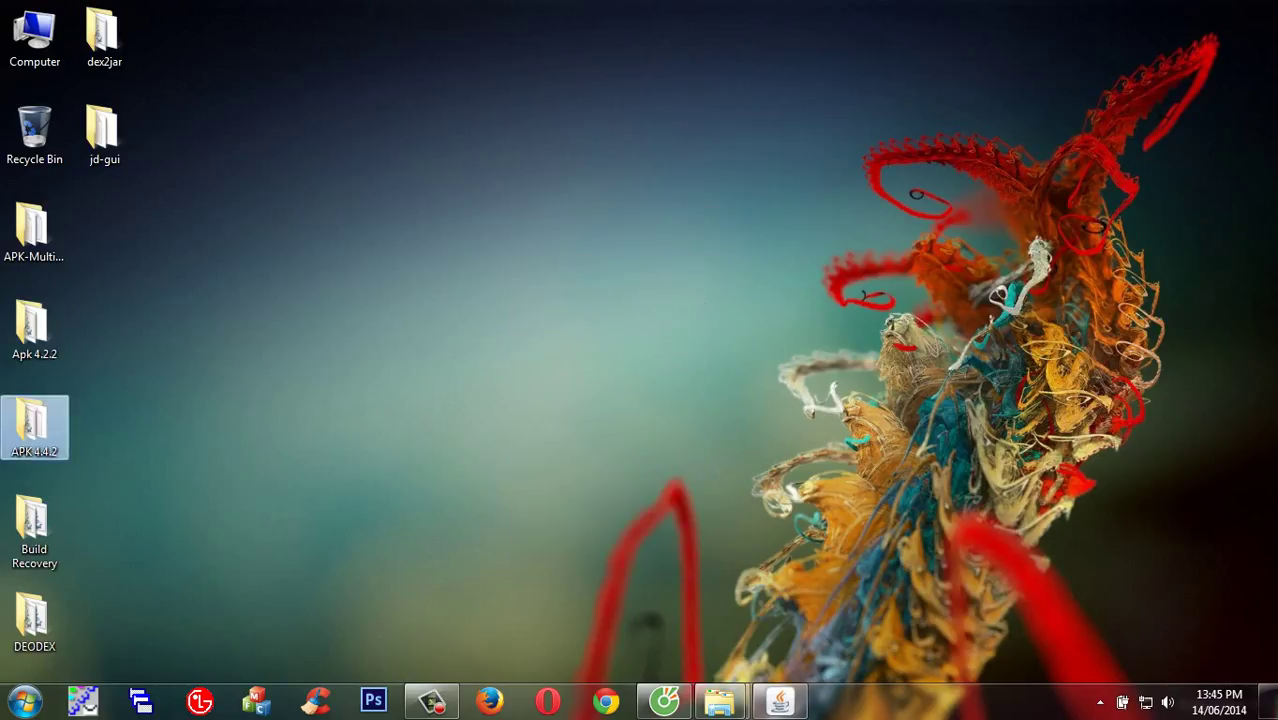
# View the contents of the APK 4.4.2 folder from the desktop, then close its window.
pyautogui.doubleClick(34, 428)
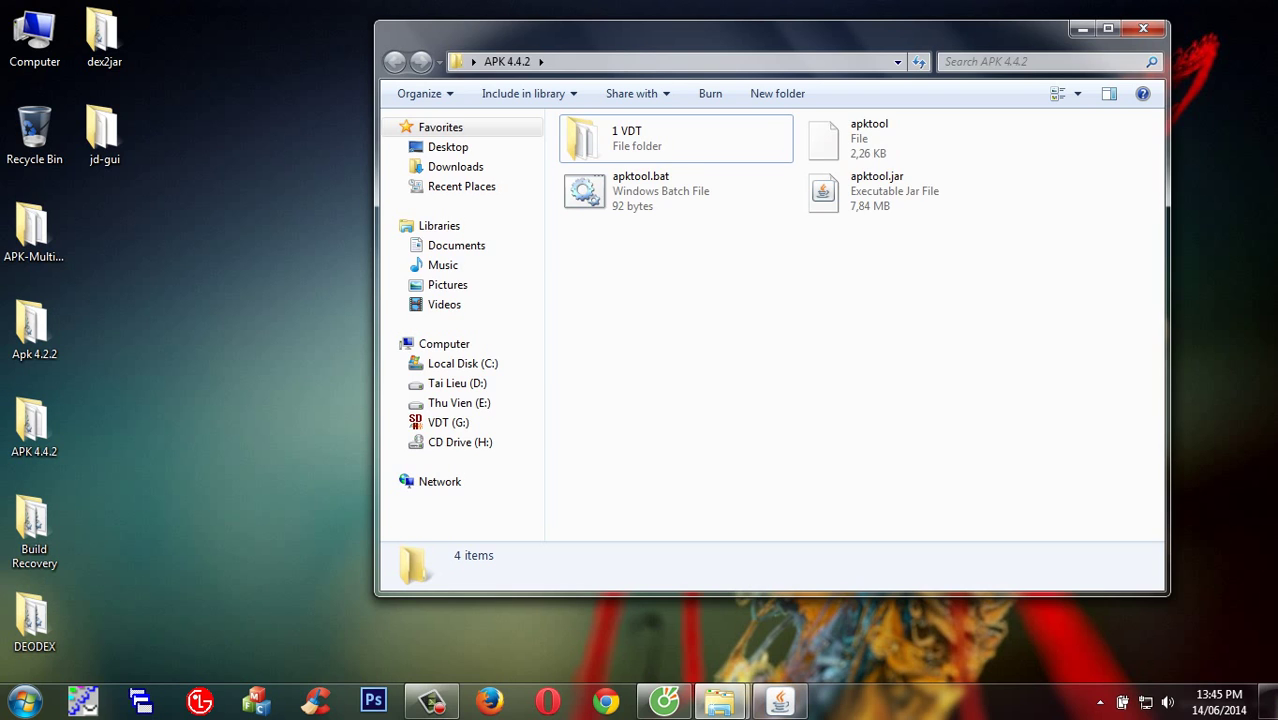
pyautogui.moveTo(1000, 32); pyautogui.dragTo(901, 46)
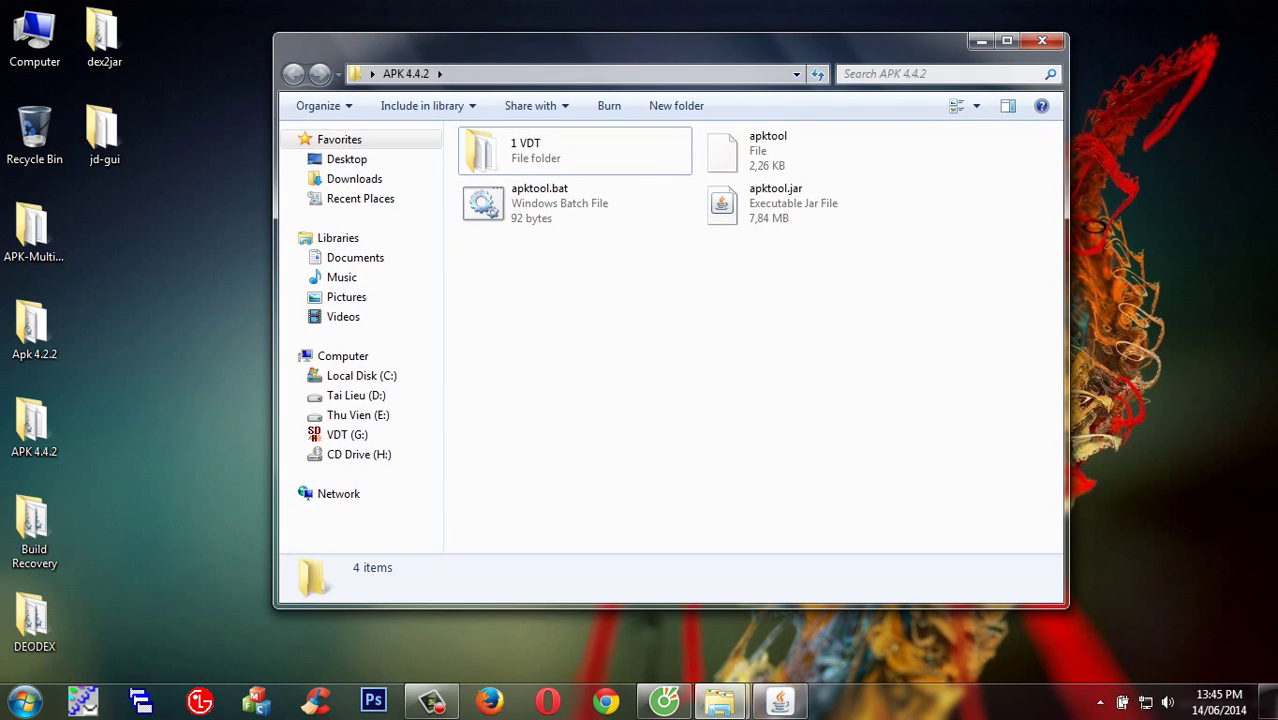
pyautogui.click(1041, 41)
pyautogui.rightClick(604, 236)
pyautogui.click(660, 289)
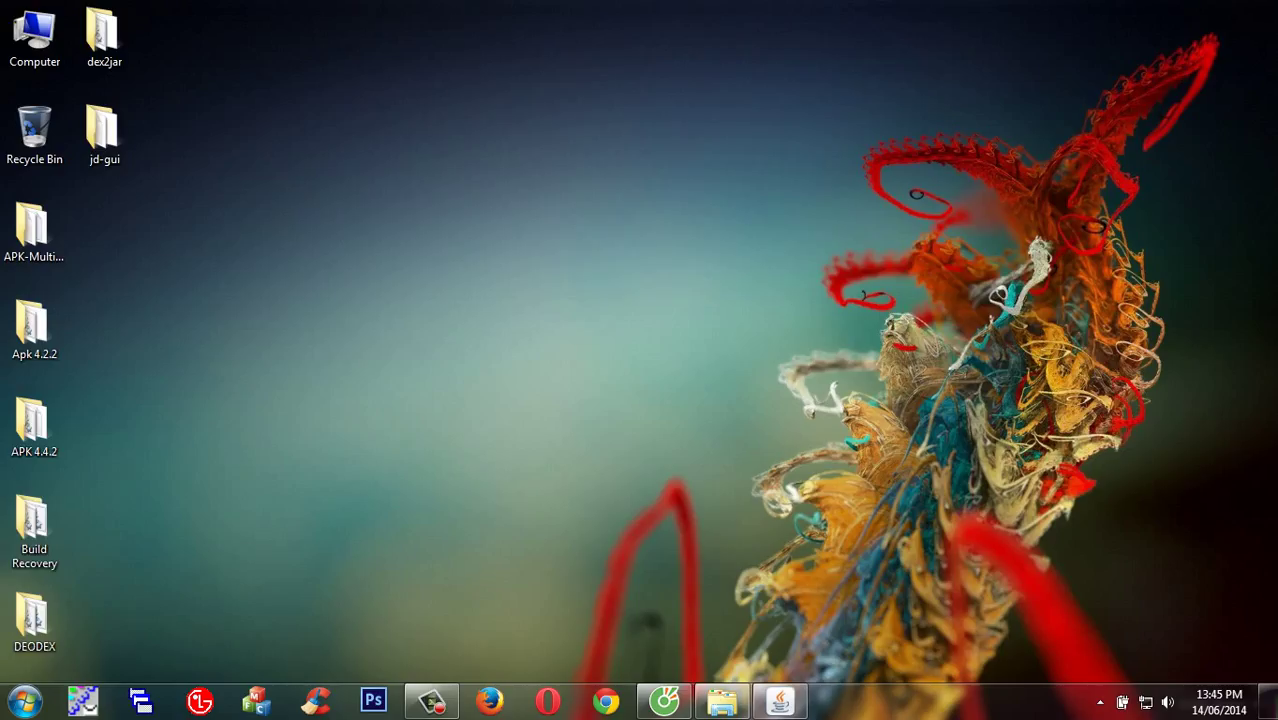
# Open the APK 4.4.2 folder on the desktop, leaving the Build Recovery folder closed.
pyautogui.doubleClick(34, 530)
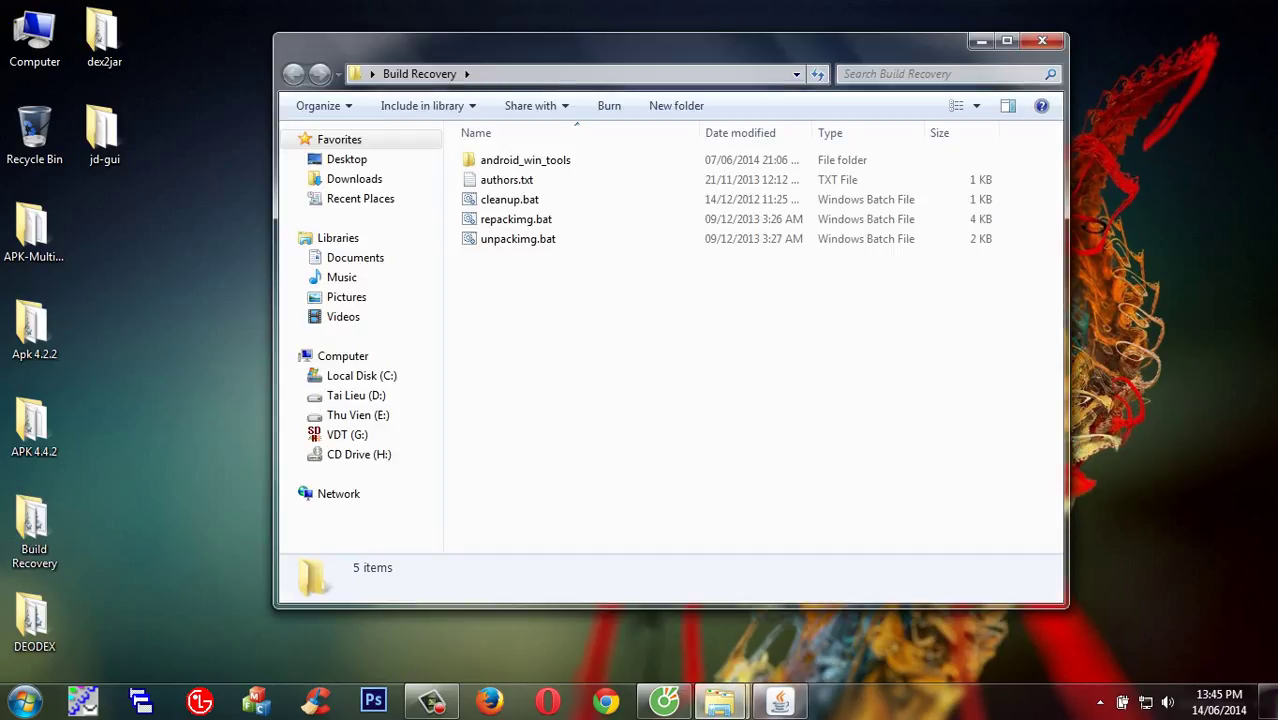
pyautogui.click(1042, 40)
pyautogui.press('Up')
pyautogui.press('Return')
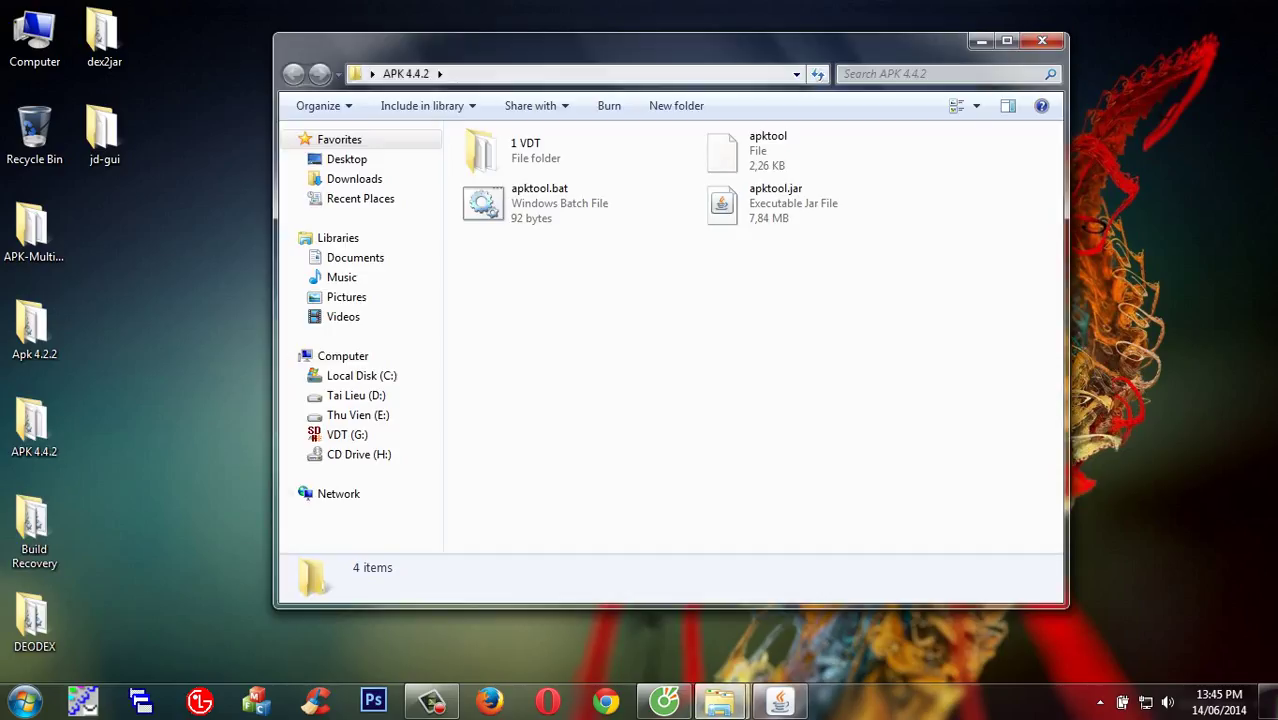
pyautogui.click(620, 74)
# Check the Java installation progress and open a Computer window in addition to the APK 4.4.2 folder.
pyautogui.click(780, 702)
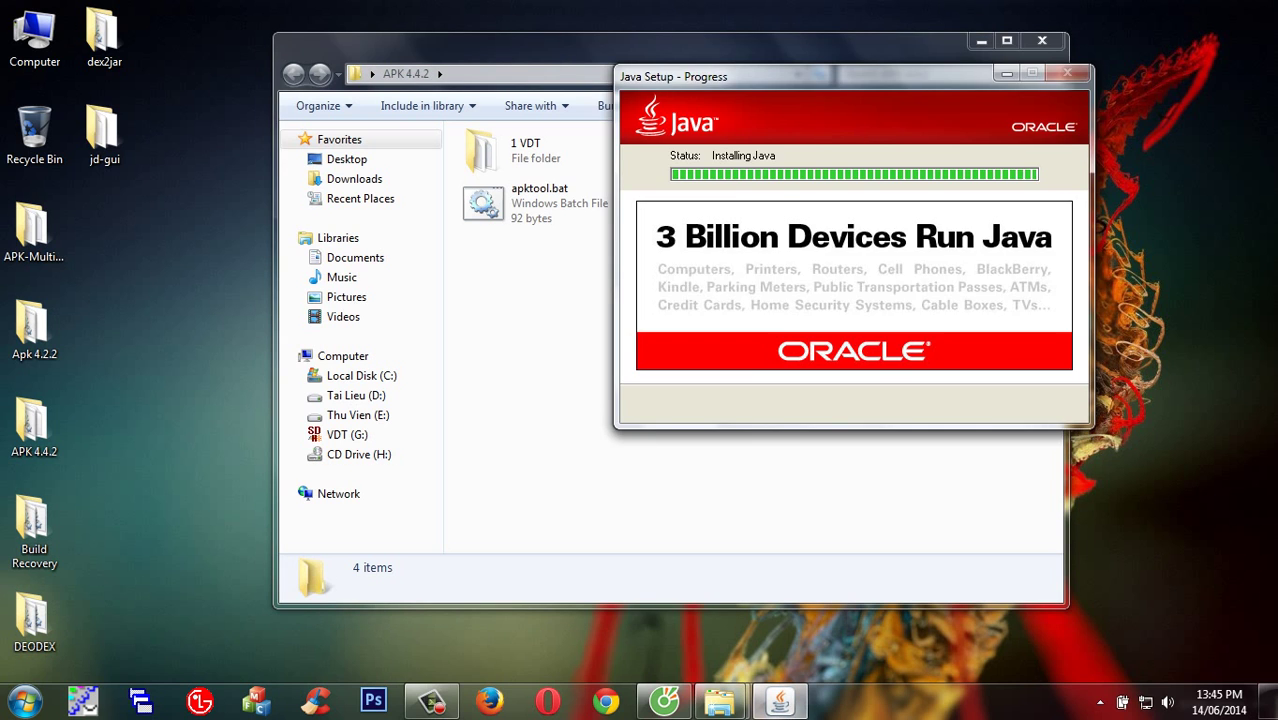
pyautogui.click(530, 400)
pyautogui.doubleClick(34, 38)
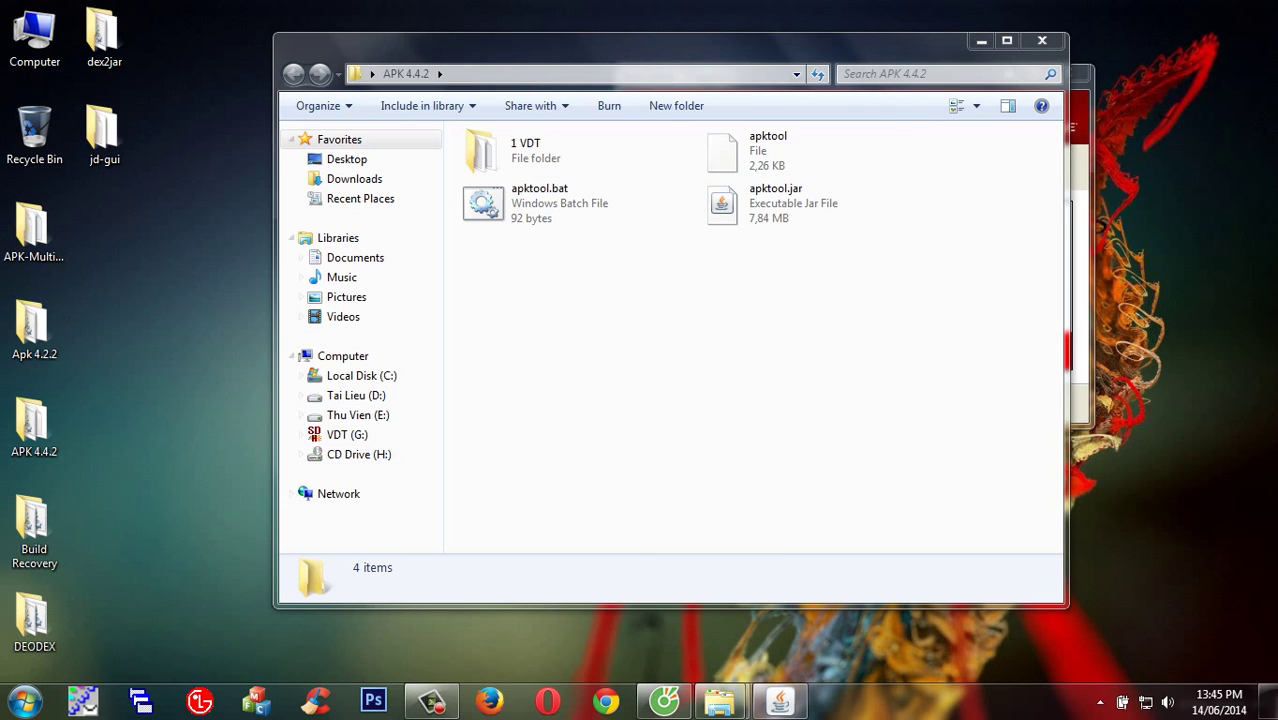
pyautogui.press('super+e')
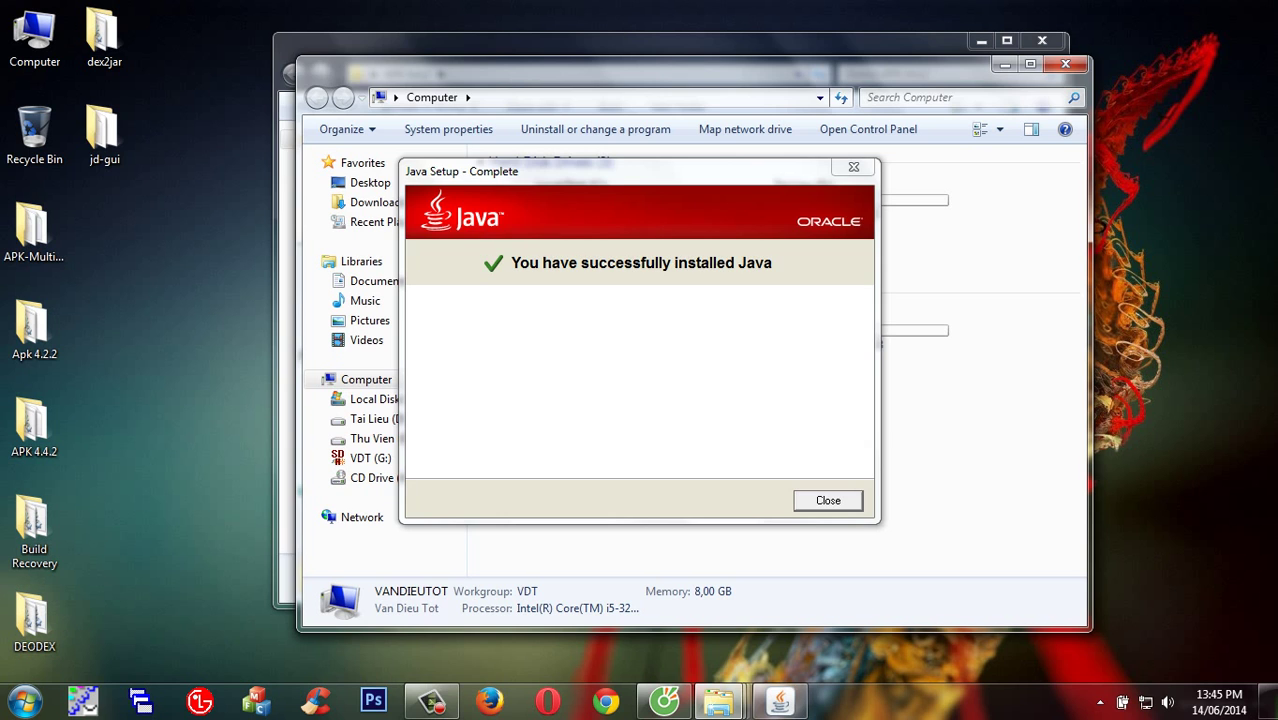
# Close the completed Java Setup dialog and the browser window it launches, and move the APK 4.4.2 window aside.
pyautogui.press('Return')
pyautogui.moveTo(620, 43); pyautogui.dragTo(490, 47)
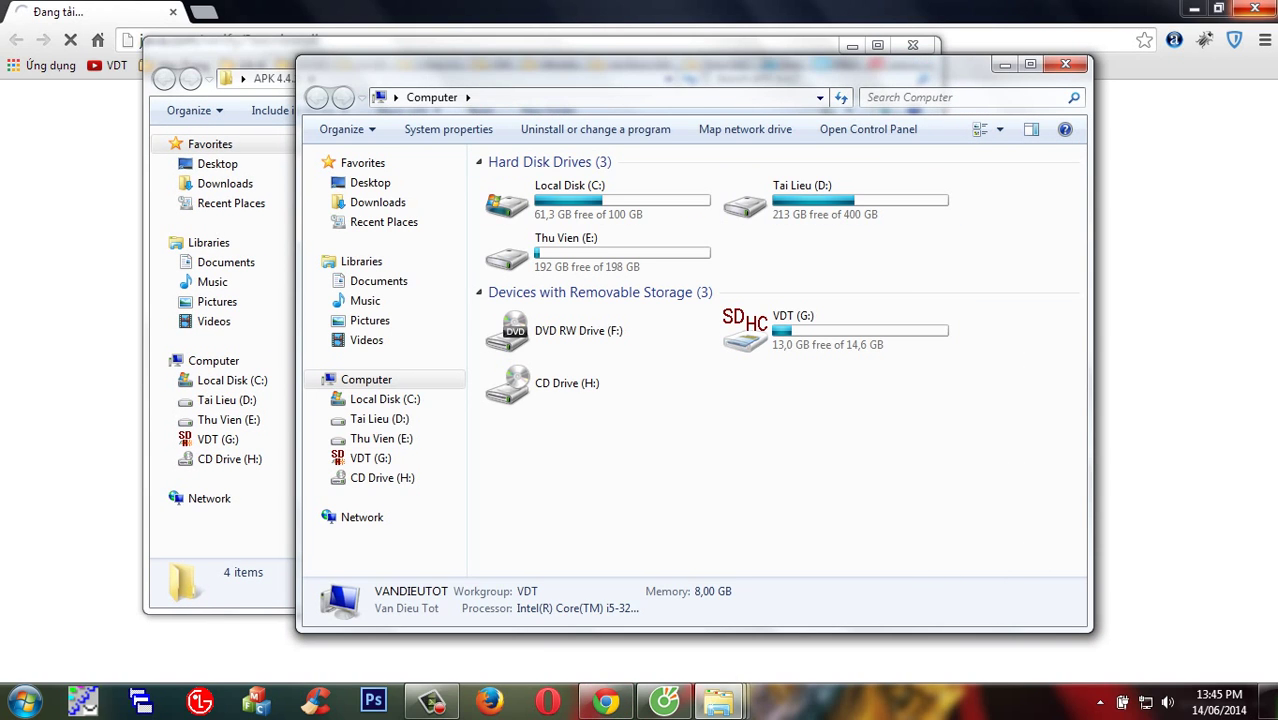
pyautogui.click(1255, 8)
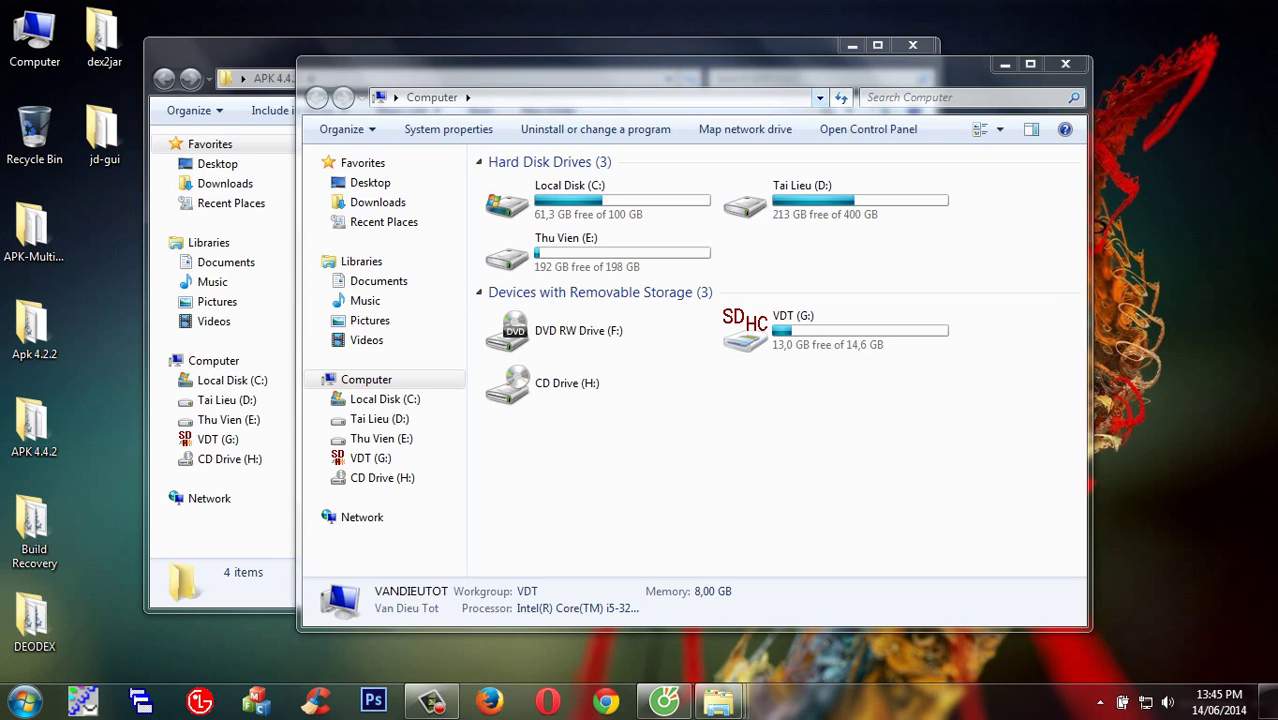
# Browse the Computer window to the App folder inside VDT on the Tai Lieu (D:) drive, keeping APK 4.4.2 in view.
pyautogui.moveTo(690, 66); pyautogui.dragTo(769, 231)
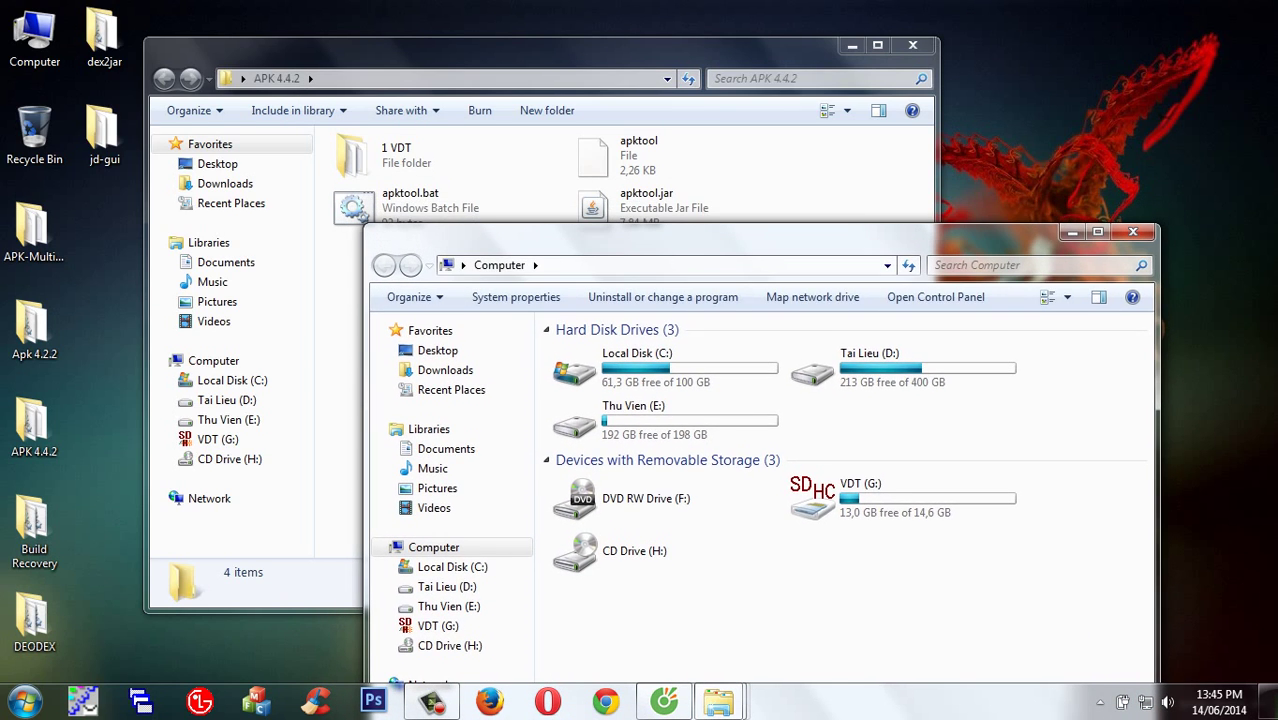
pyautogui.doubleClick(880, 367)
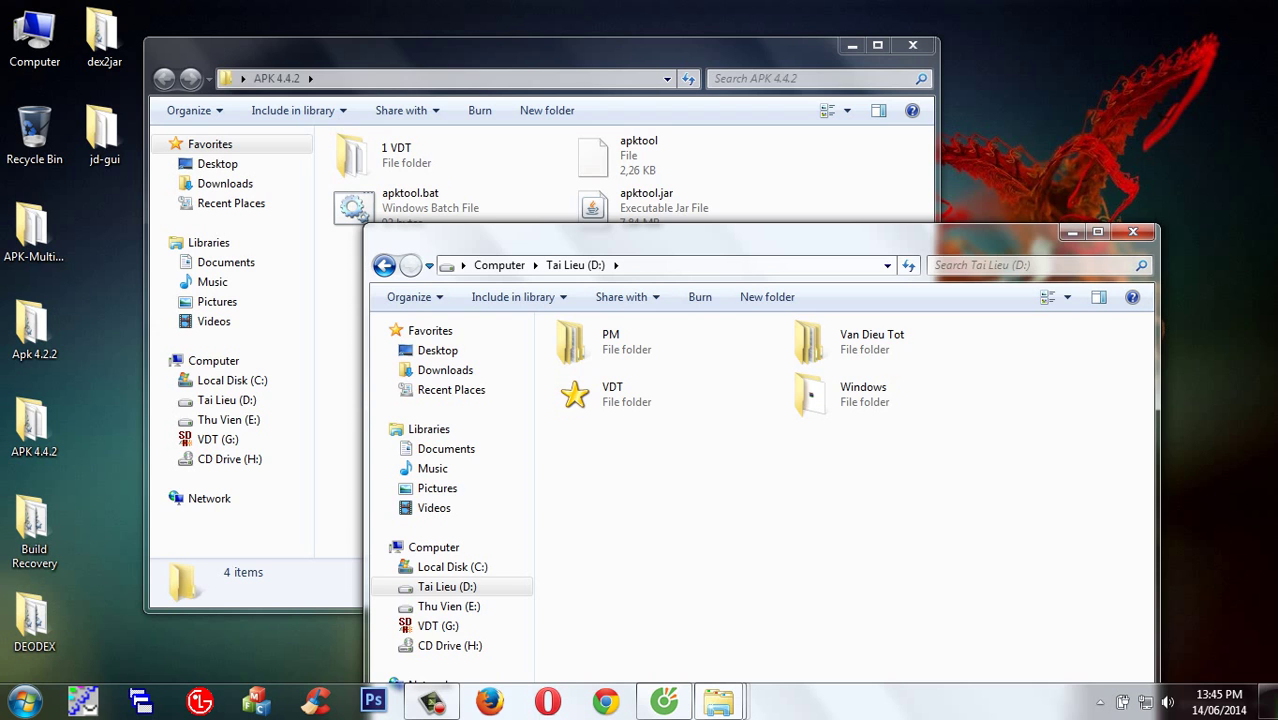
pyautogui.doubleClick(640, 345)
pyautogui.press('BackSpace')
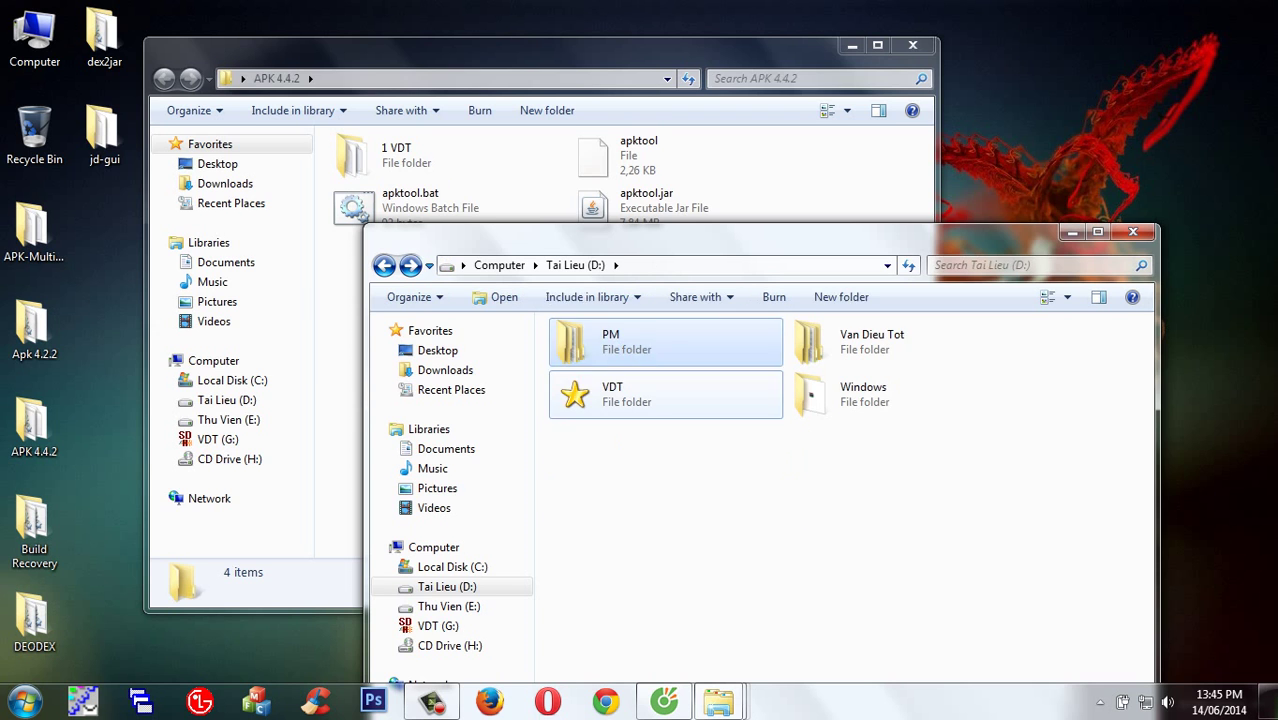
pyautogui.doubleClick(640, 394)
pyautogui.doubleClick(612, 341)
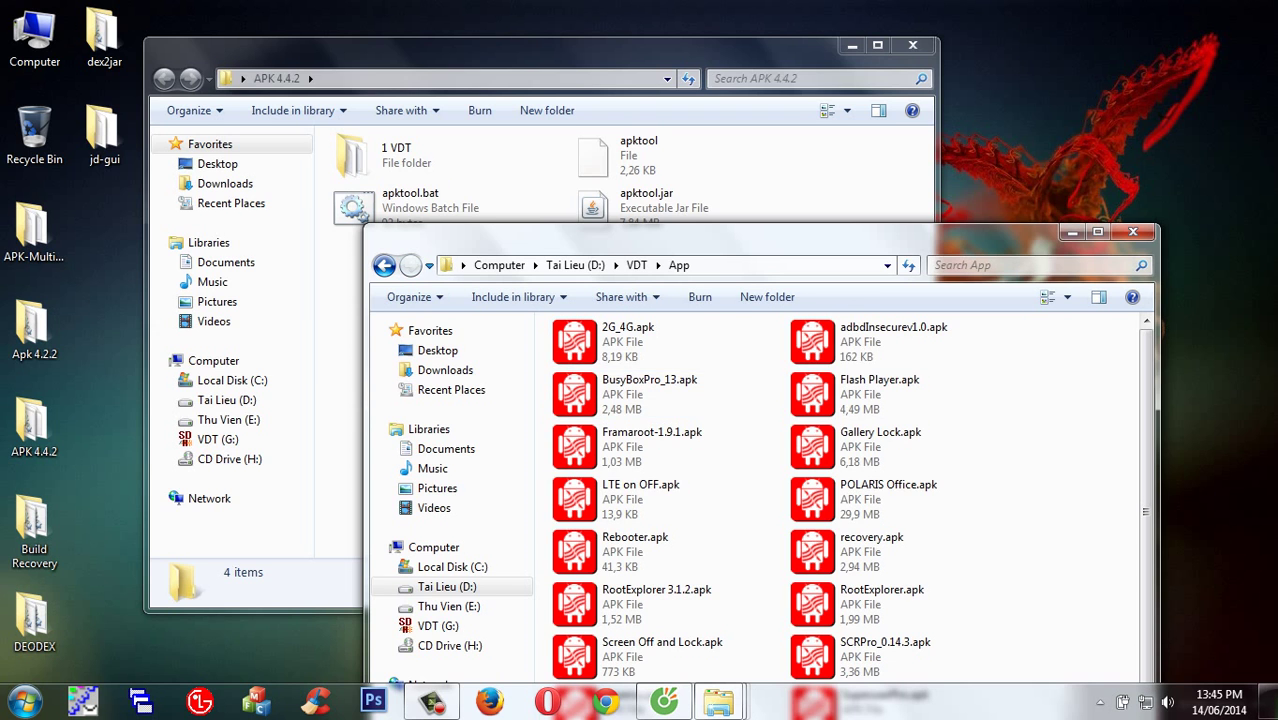
pyautogui.moveTo(800, 233); pyautogui.dragTo(877, 115)
# Copy 2G_4G.apk from the App folder into the APK 4.4.2 folder and close the App window.
pyautogui.scroll(-2, 742, 434)
pyautogui.scroll(2, 742, 434)
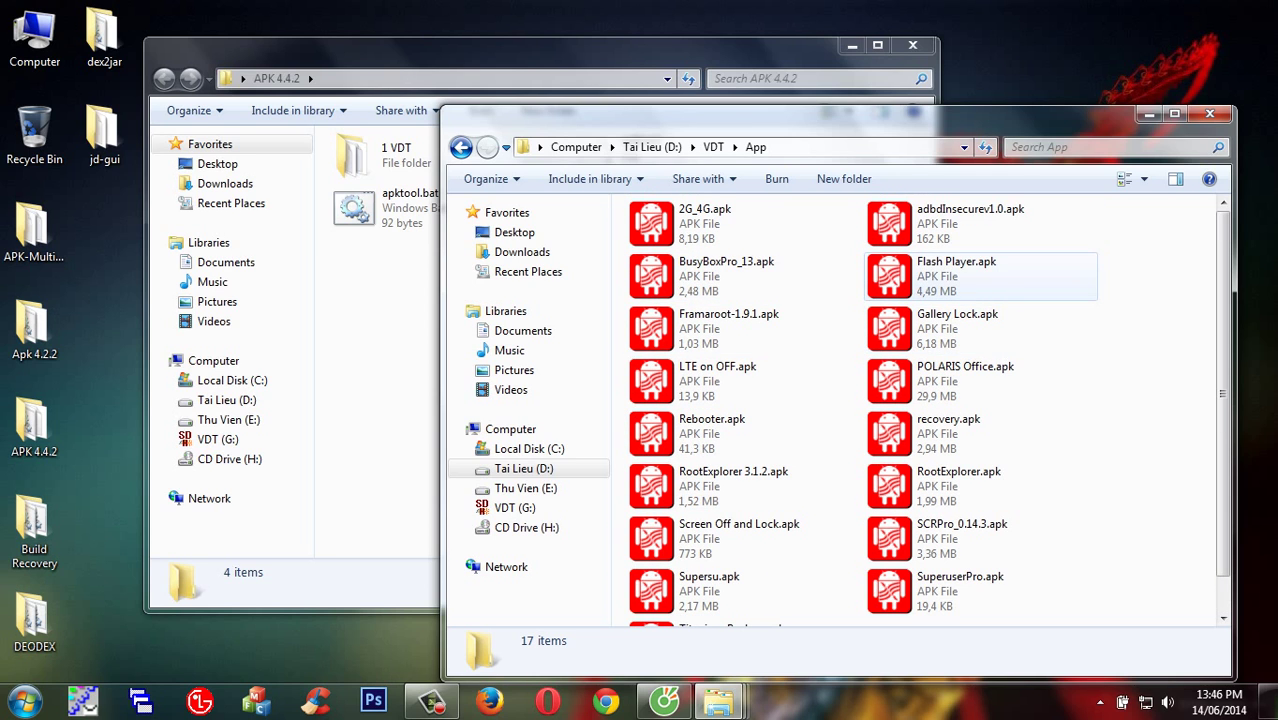
pyautogui.scroll(-1, 980, 496)
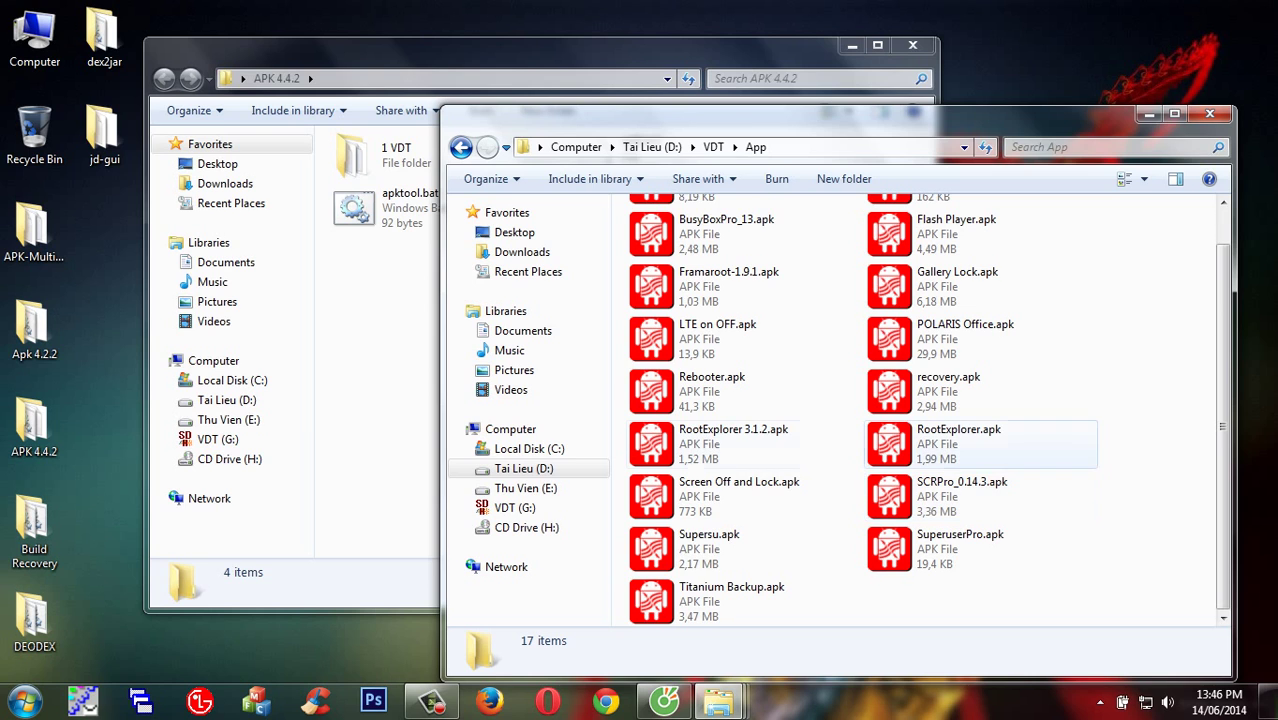
pyautogui.scroll(1, 742, 539)
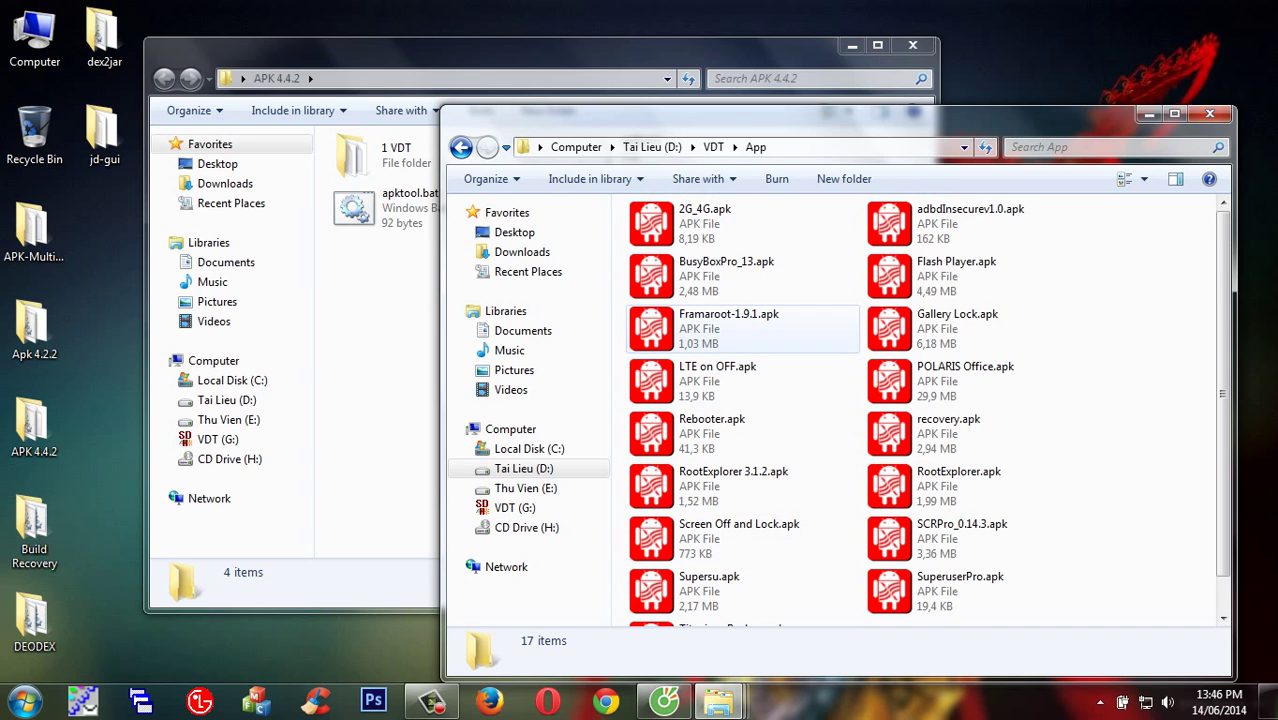
pyautogui.click(742, 225)
pyautogui.click(742, 276)
pyautogui.click(742, 228)
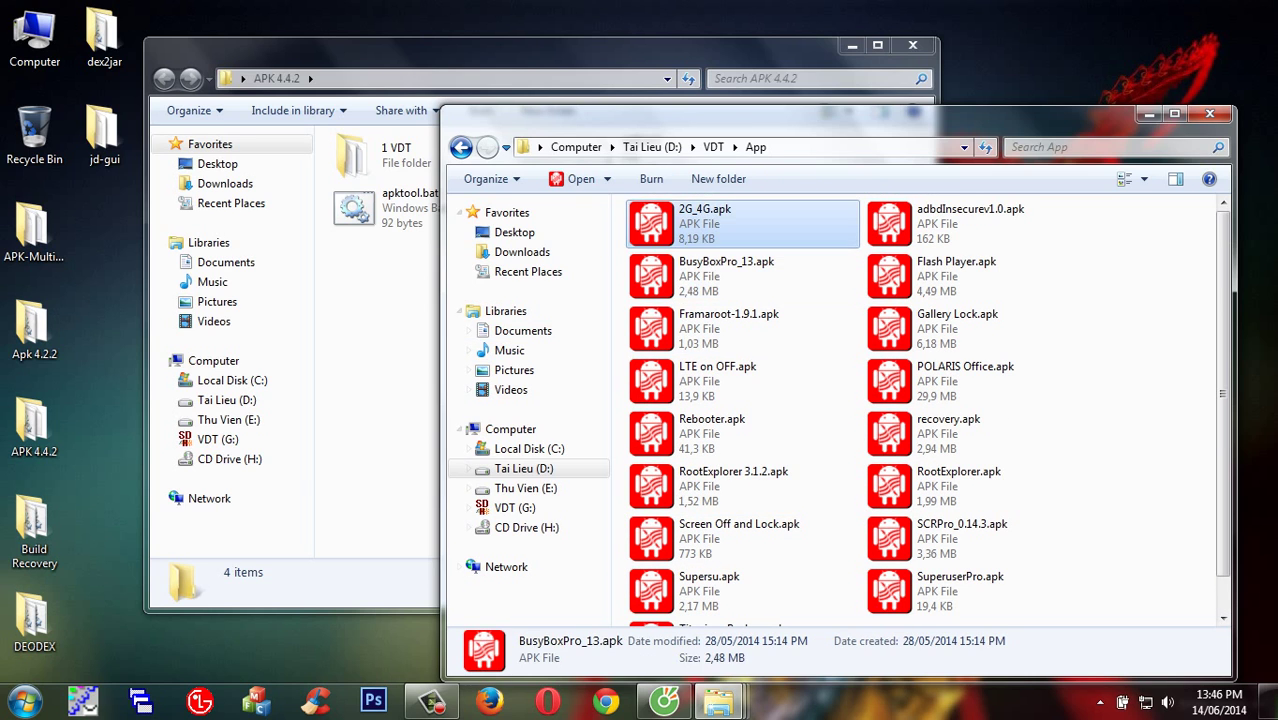
pyautogui.hotkey('ctrl', 'c')
pyautogui.click(385, 425)
pyautogui.hotkey('ctrl', 'v')
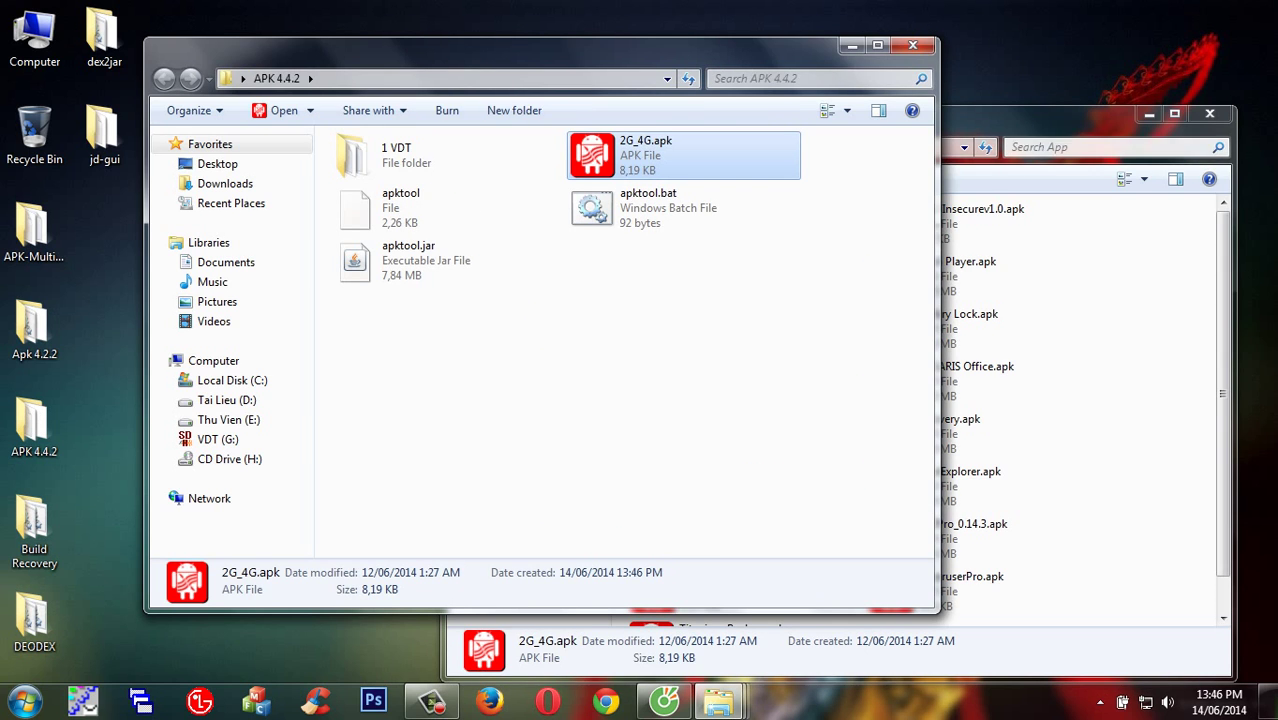
pyautogui.click(1209, 113)
# Maximize the APK 4.4.2 window and open a command window in that folder, placed clear of the files.
pyautogui.click(877, 45)
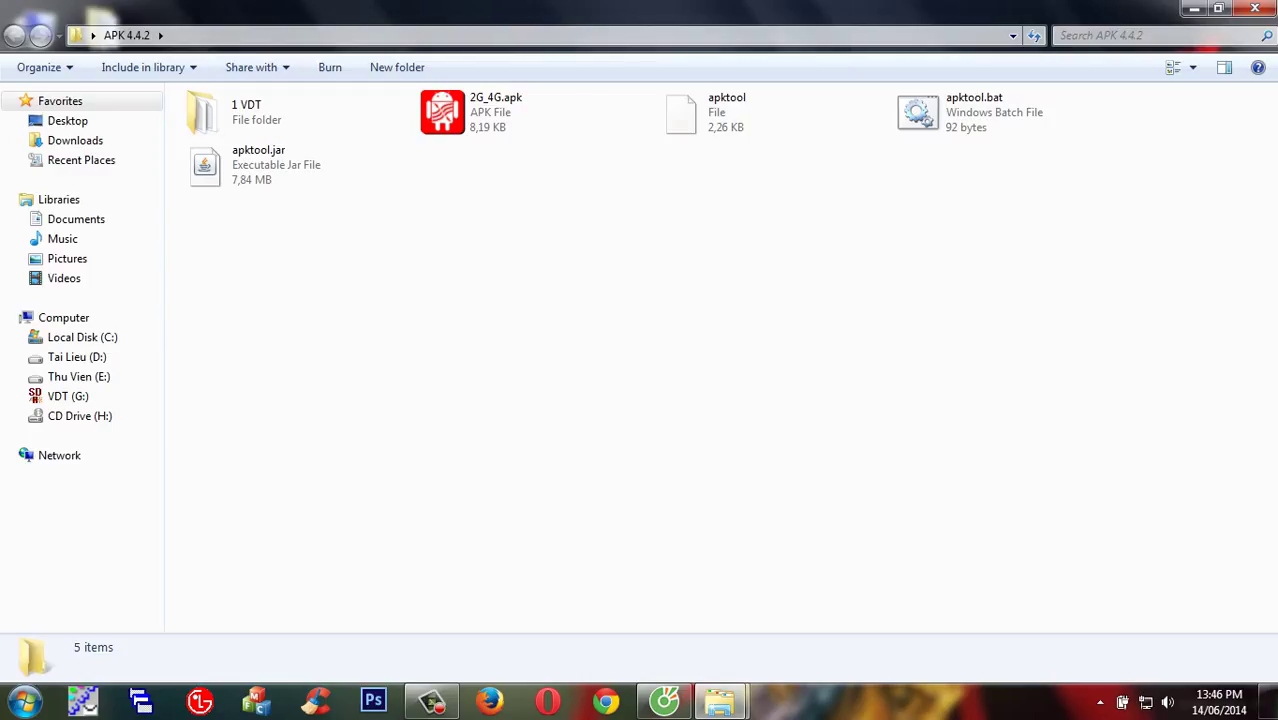
pyautogui.rightClick(626, 311)
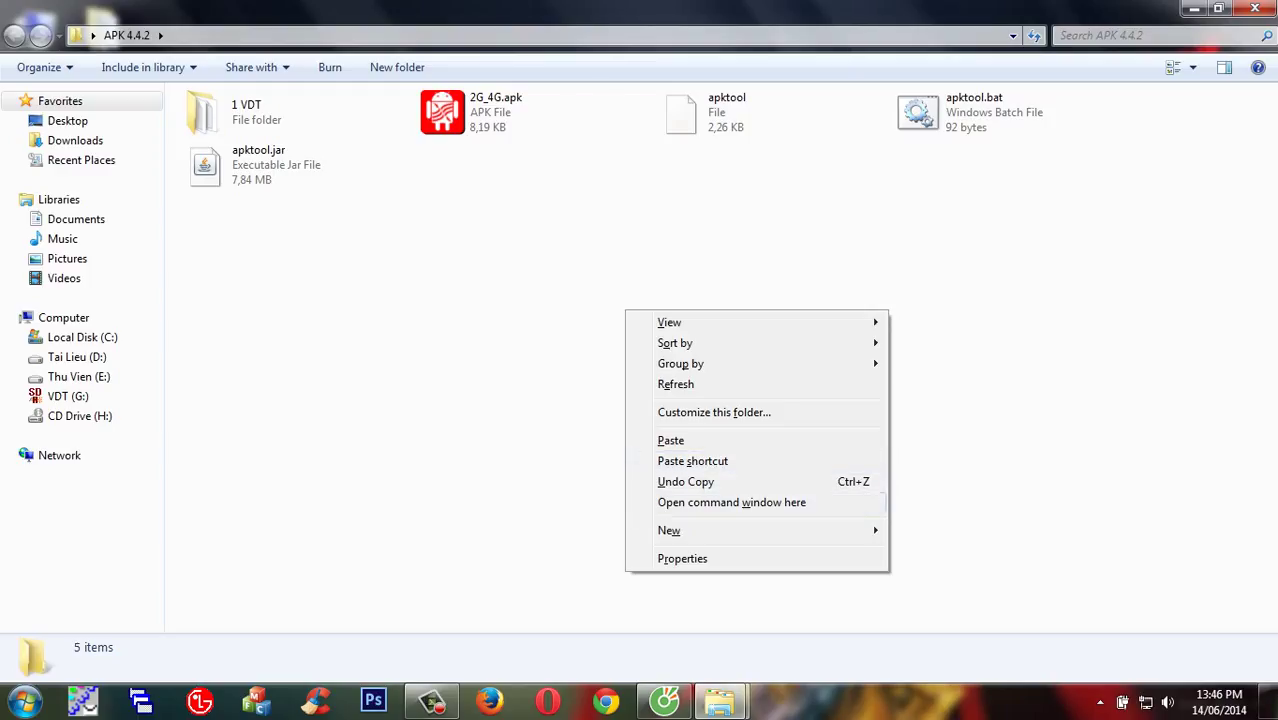
pyautogui.click(731, 503)
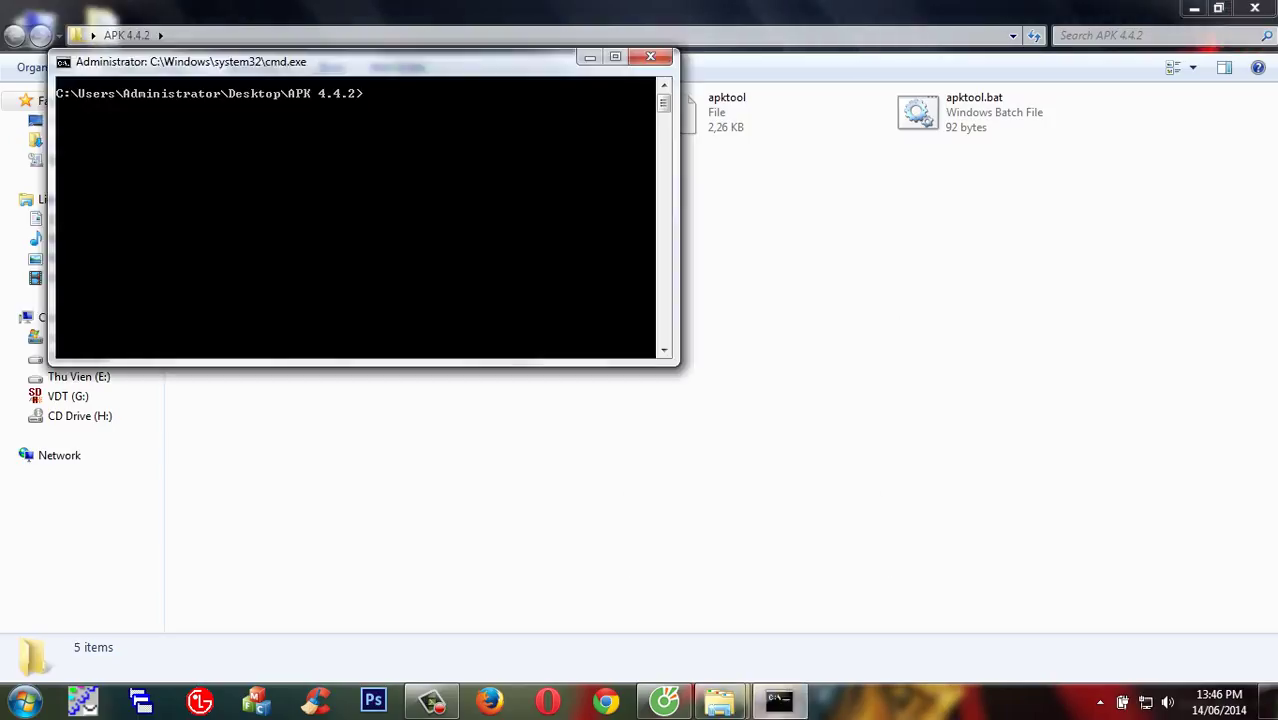
pyautogui.moveTo(400, 61); pyautogui.dragTo(683, 279)
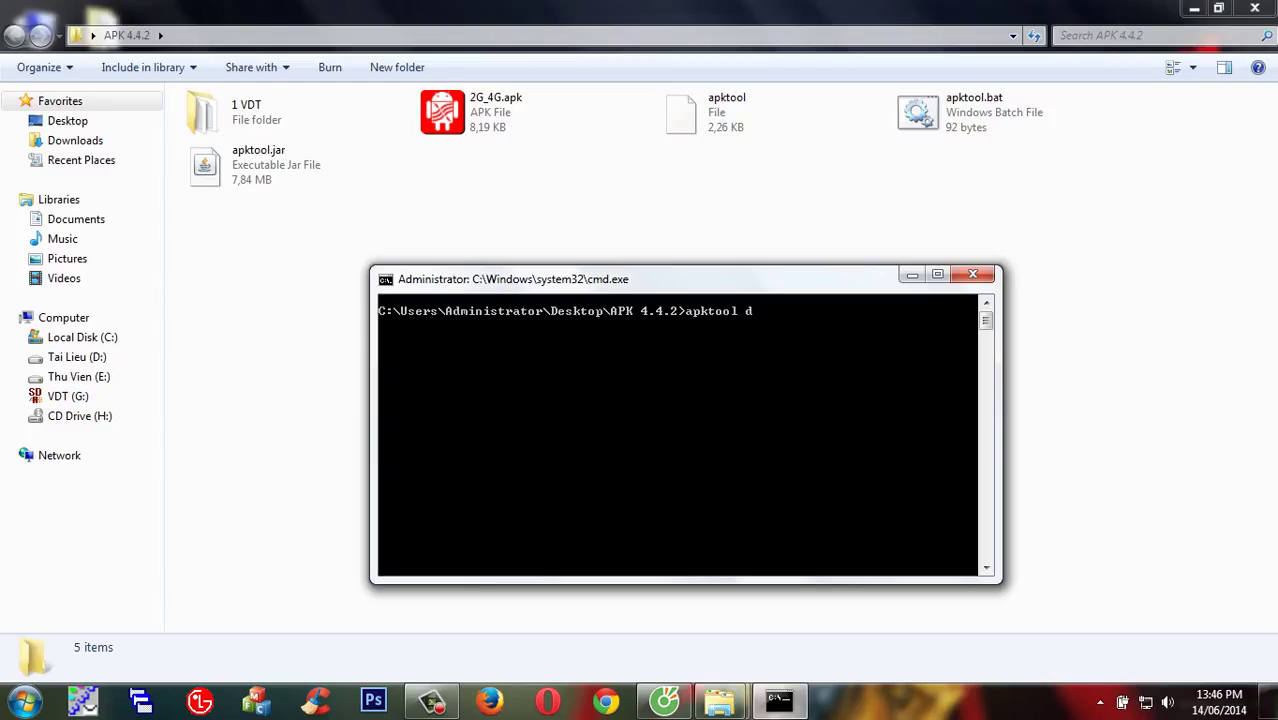
# Decompile 2G_4G.apk with the apktool d command, then close the command window.
pyautogui.write('apktool d')
pyautogui.moveTo(484, 112); pyautogui.dragTo(650, 420)
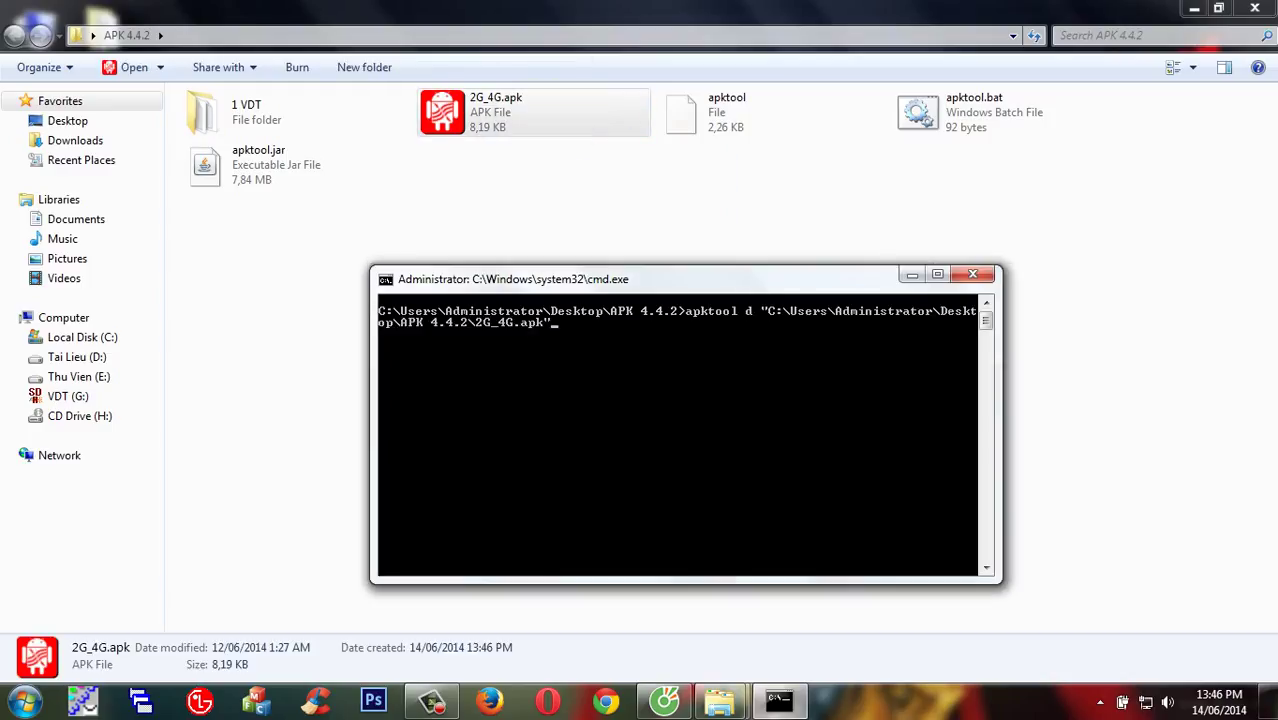
pyautogui.press('Return')
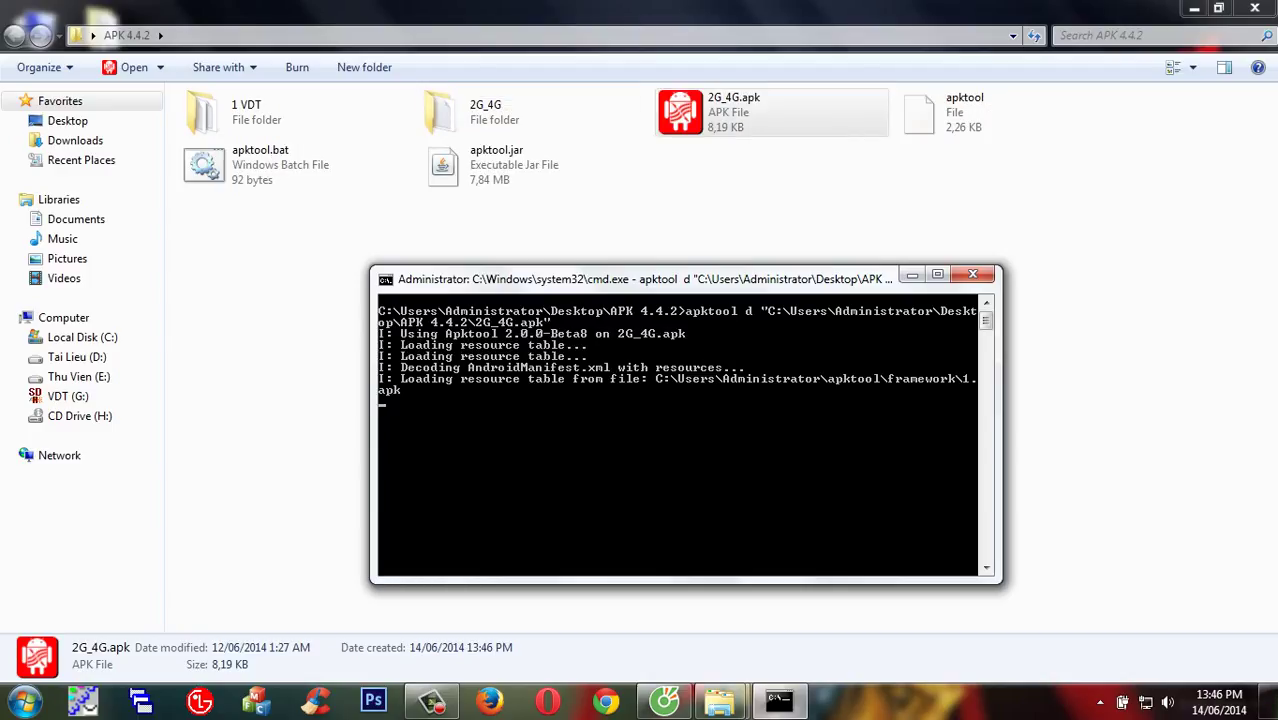
pyautogui.moveTo(640, 279); pyautogui.dragTo(602, 262)
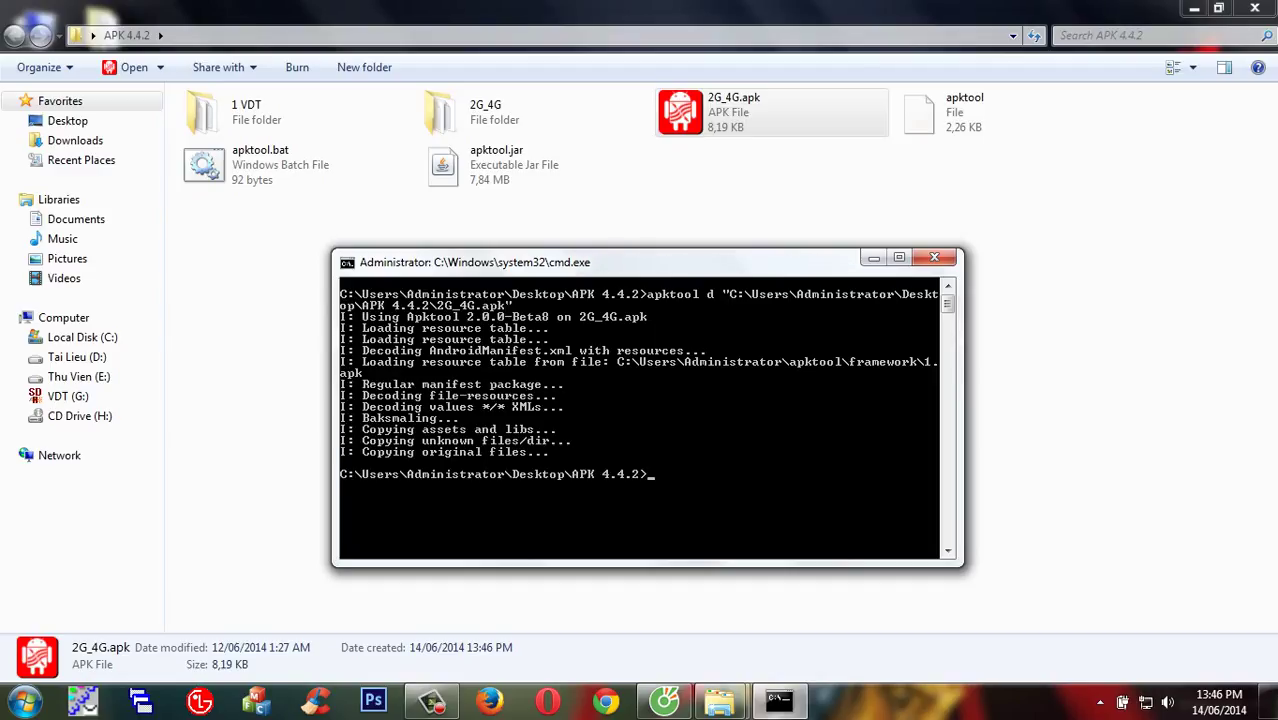
pyautogui.click(934, 257)
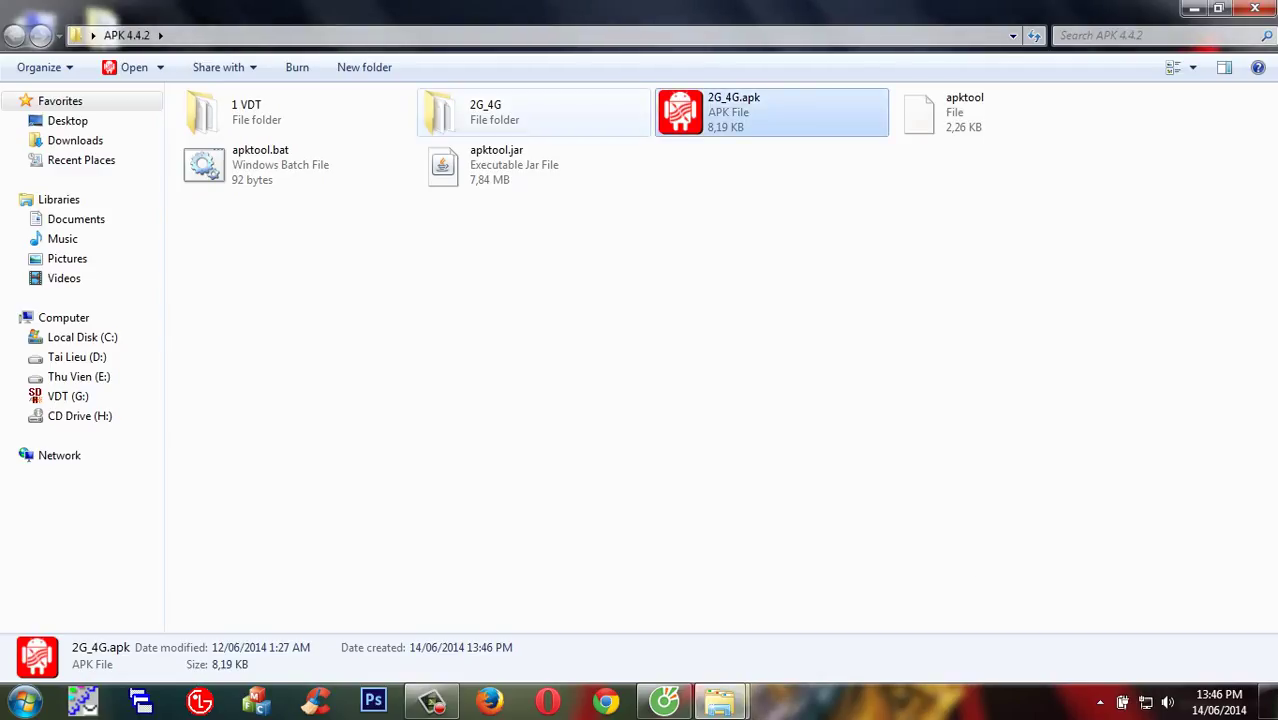
# Enlarge the file icons in the APK 4.4.2 folder and view the 2G_4G folder next to 2G_4G.apk.
pyautogui.keyDown('ctrl'); pyautogui.scroll(4, 640, 300); pyautogui.keyUp('ctrl')
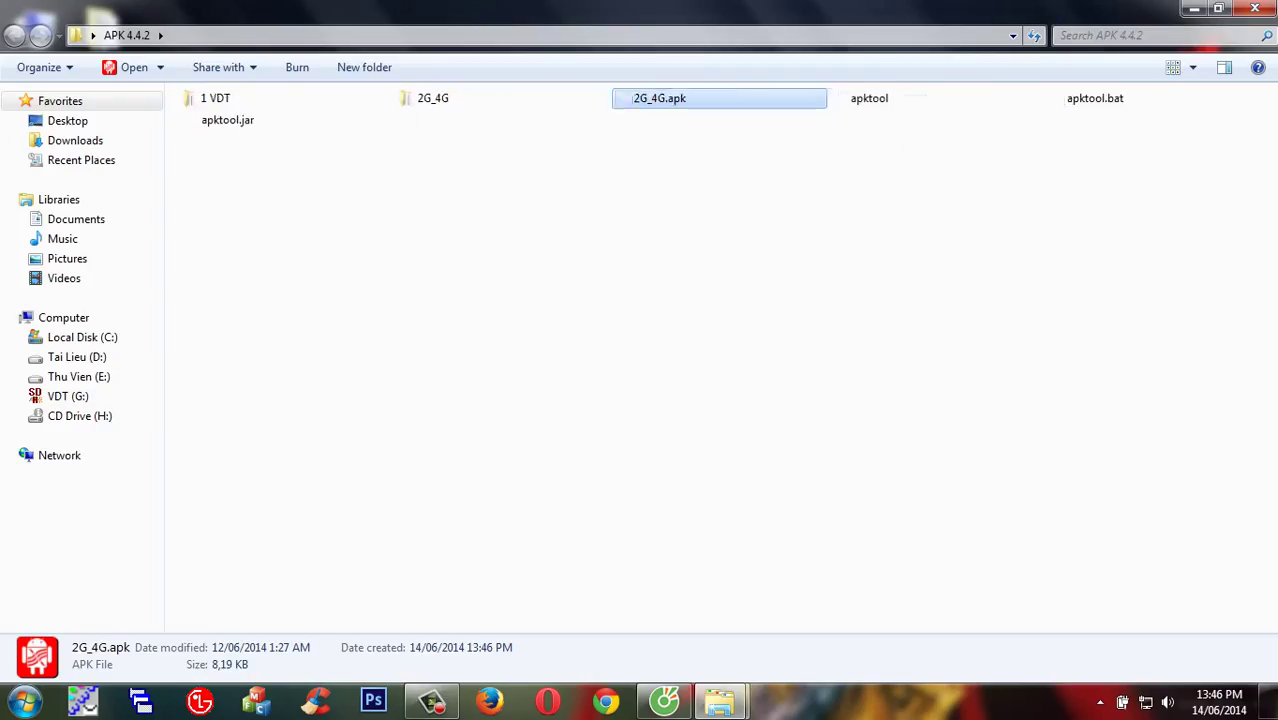
pyautogui.keyDown('ctrl'); pyautogui.scroll(2, 450, 180); pyautogui.keyUp('ctrl')
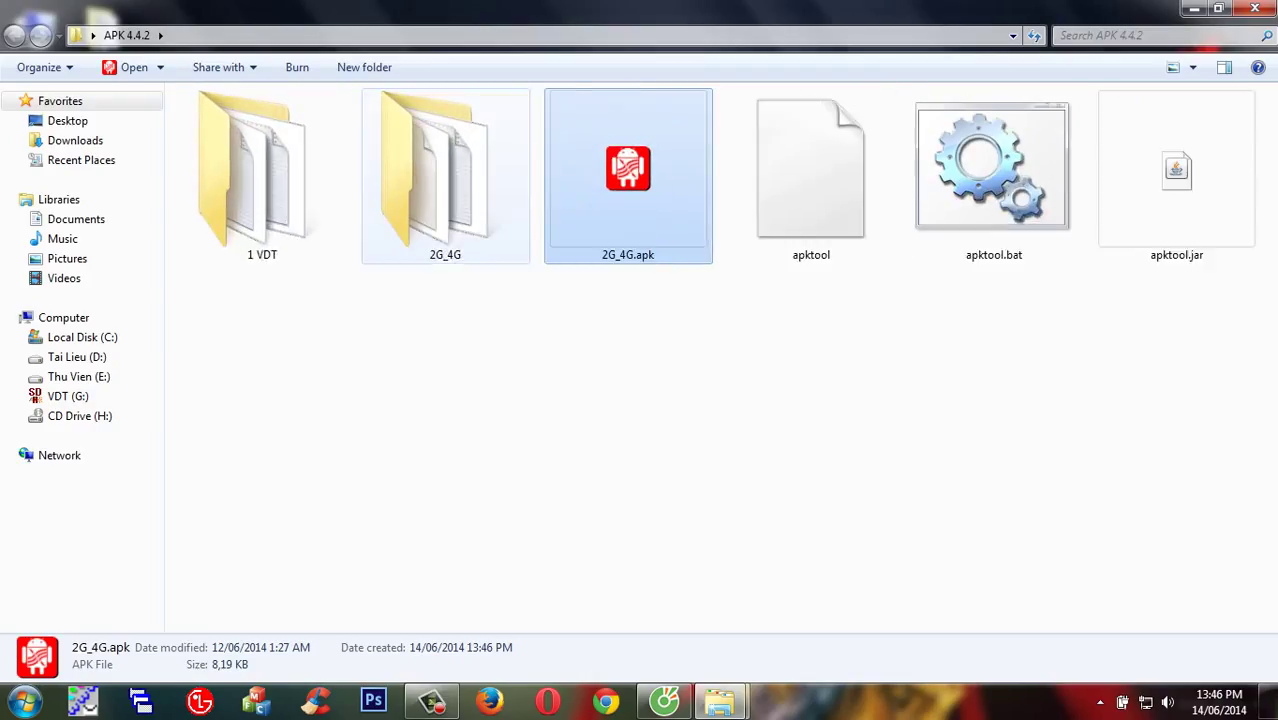
pyautogui.click(450, 180)
pyautogui.click(470, 360)
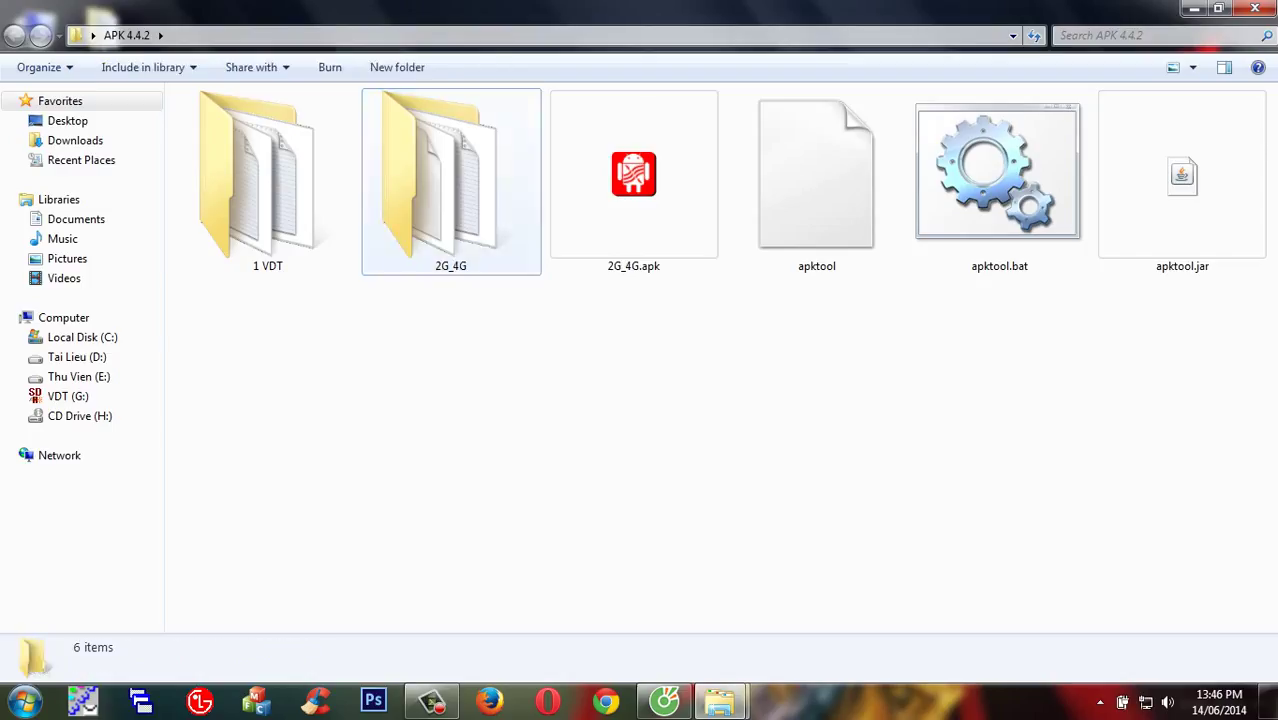
pyautogui.click(633, 180)
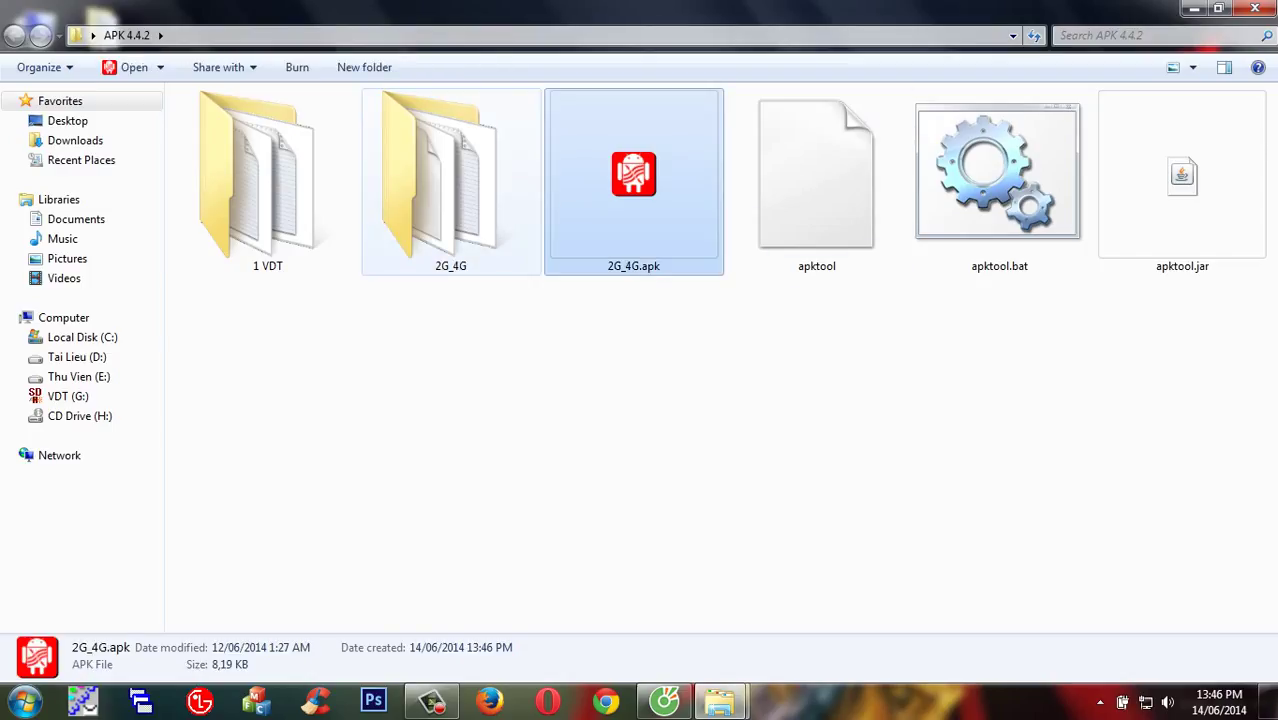
# Examine the decompiled 2G_4G folder, including its res, smali and original subfolders, and return to the APK 4.4.2 folder.
pyautogui.doubleClick(450, 180)
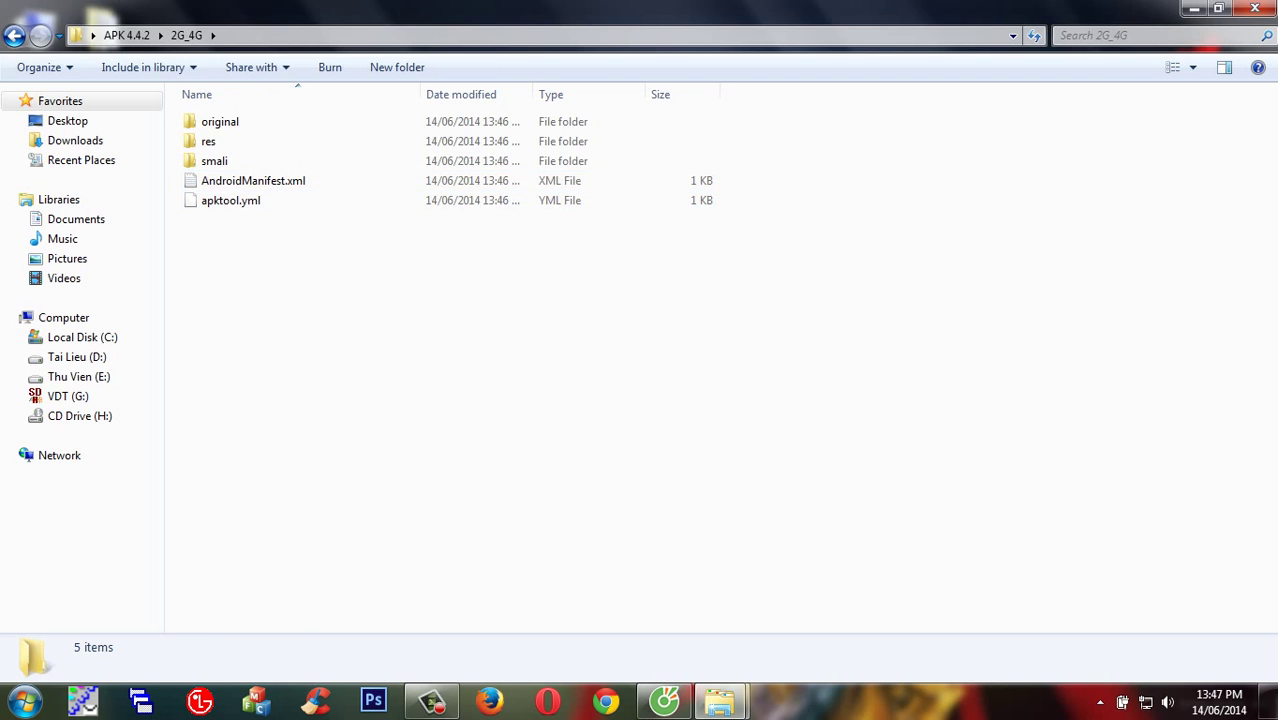
pyautogui.press('BackSpace')
pyautogui.doubleClick(450, 180)
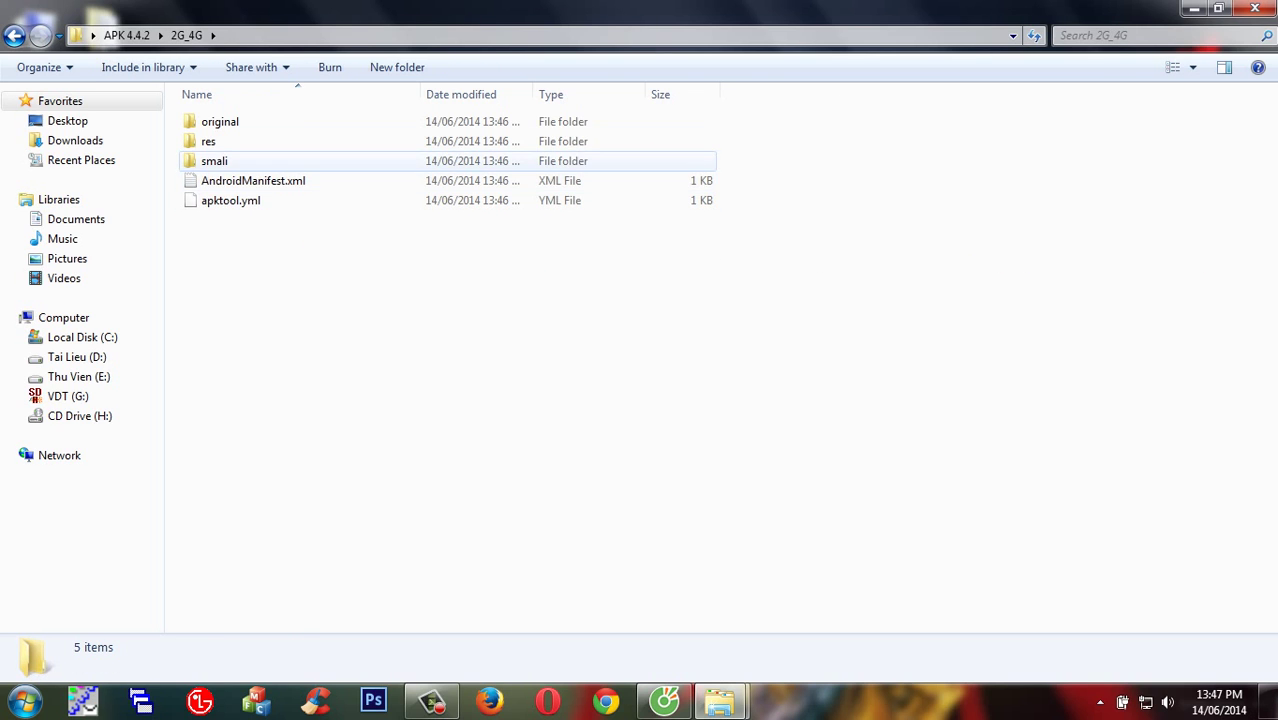
pyautogui.doubleClick(450, 141)
pyautogui.press('BackSpace')
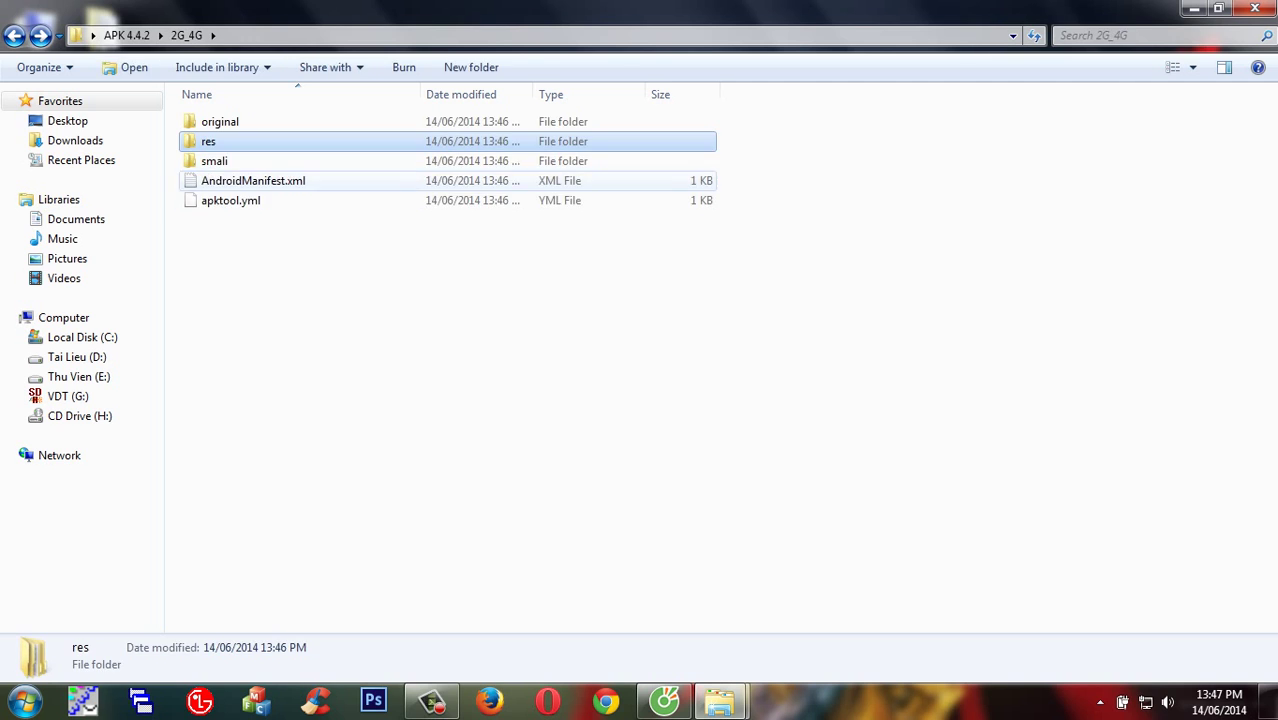
pyautogui.doubleClick(214, 161)
pyautogui.press('BackSpace')
pyautogui.doubleClick(220, 121)
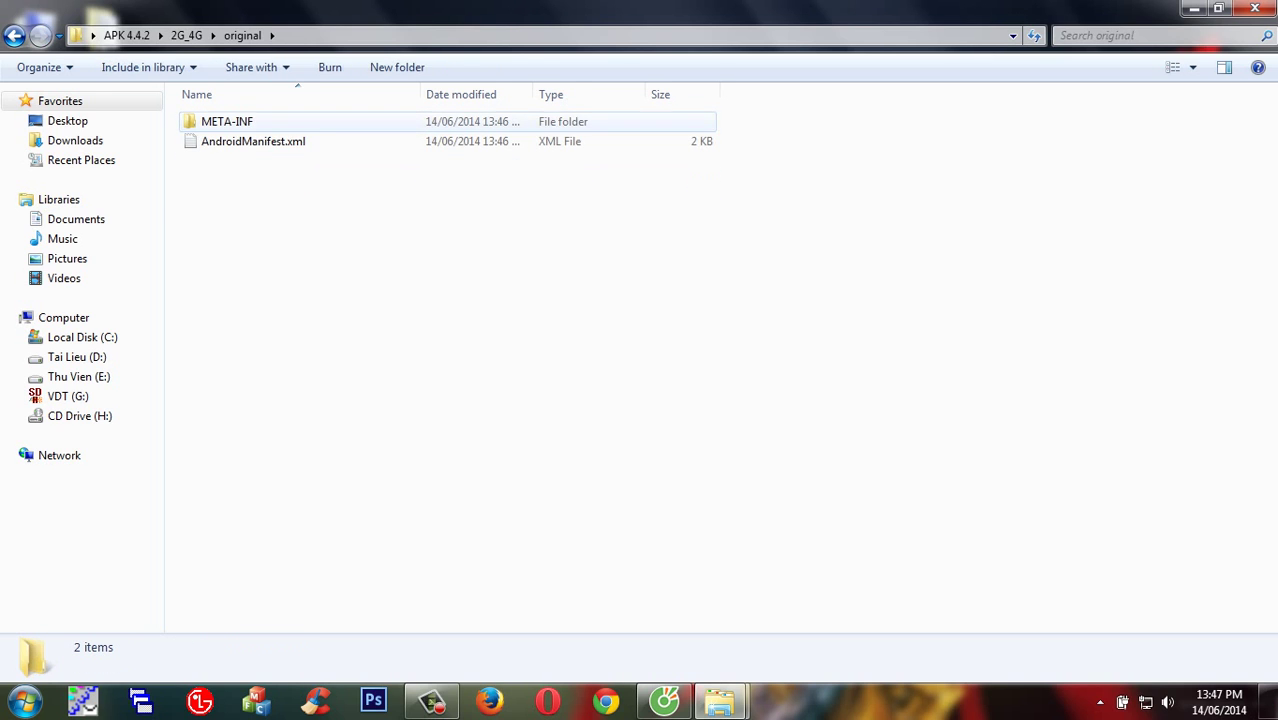
pyautogui.press('BackSpace')
pyautogui.doubleClick(208, 141)
pyautogui.press('BackSpace')
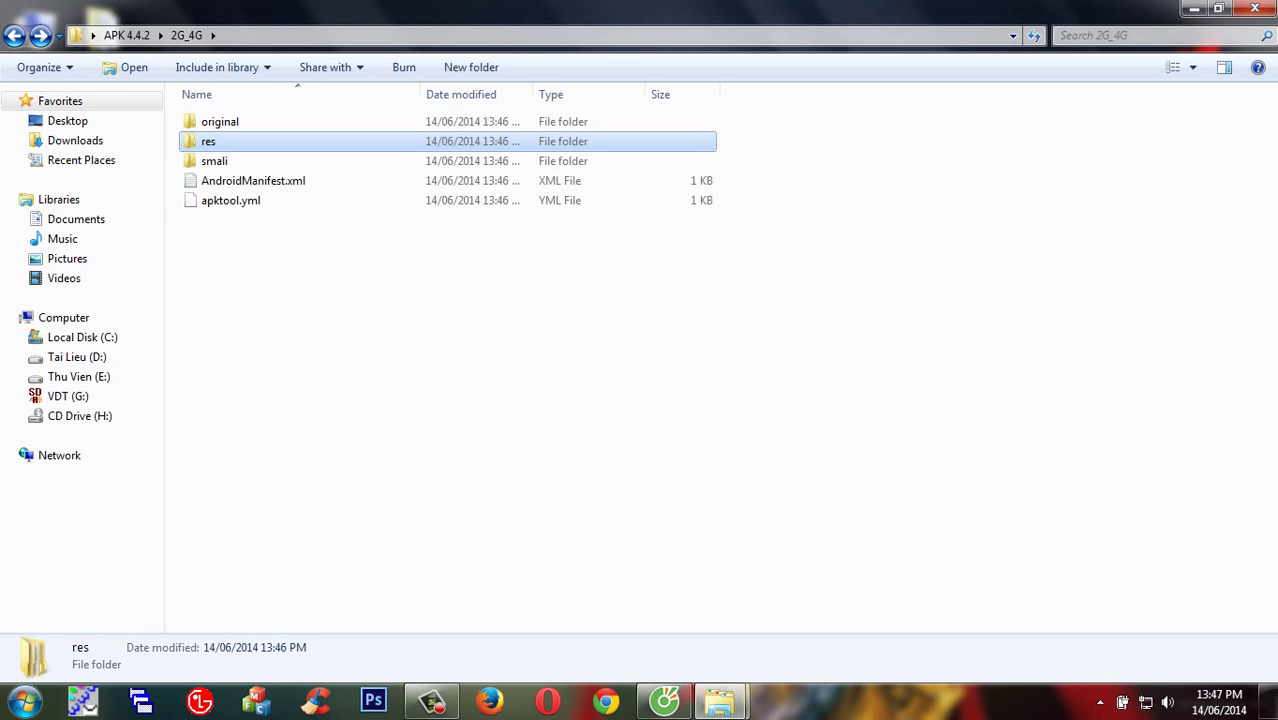
pyautogui.press('BackSpace')
pyautogui.click(620, 420)
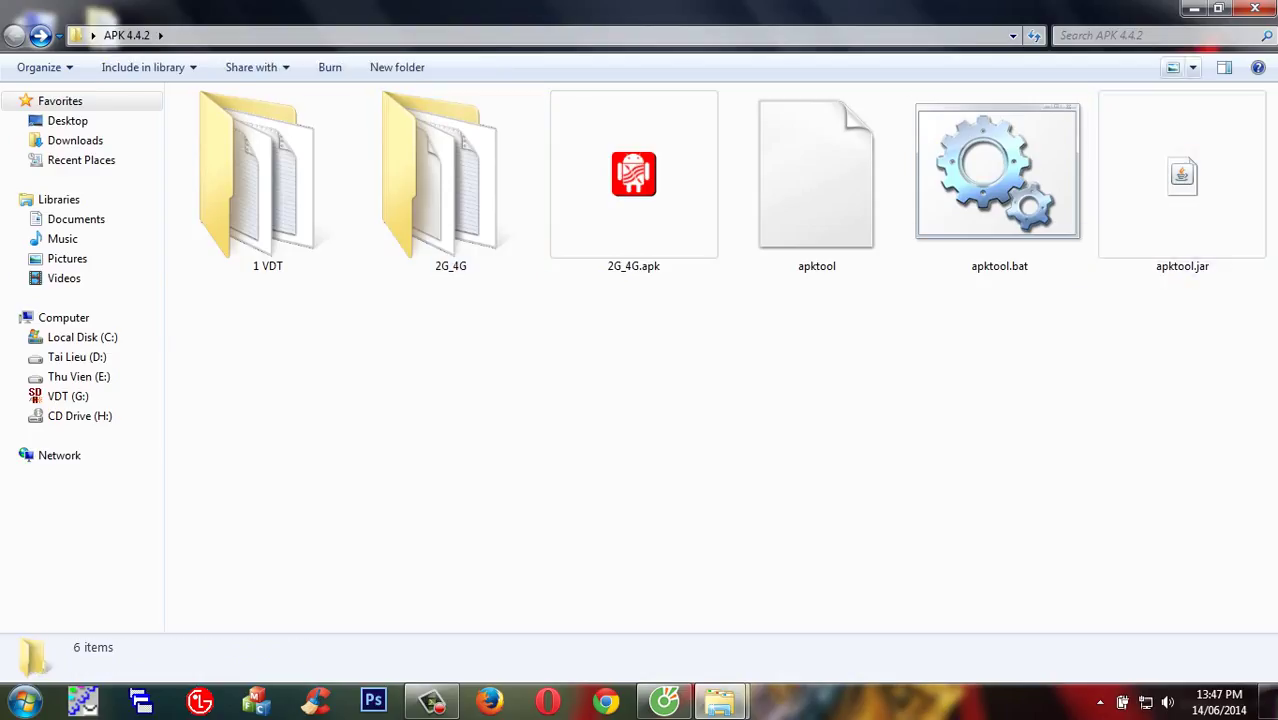
# Switch the APK 4.4.2 folder back to tiles view and open a command window there, below the file list.
pyautogui.click(1173, 68)
pyautogui.click(1173, 68)
pyautogui.click(1173, 68)
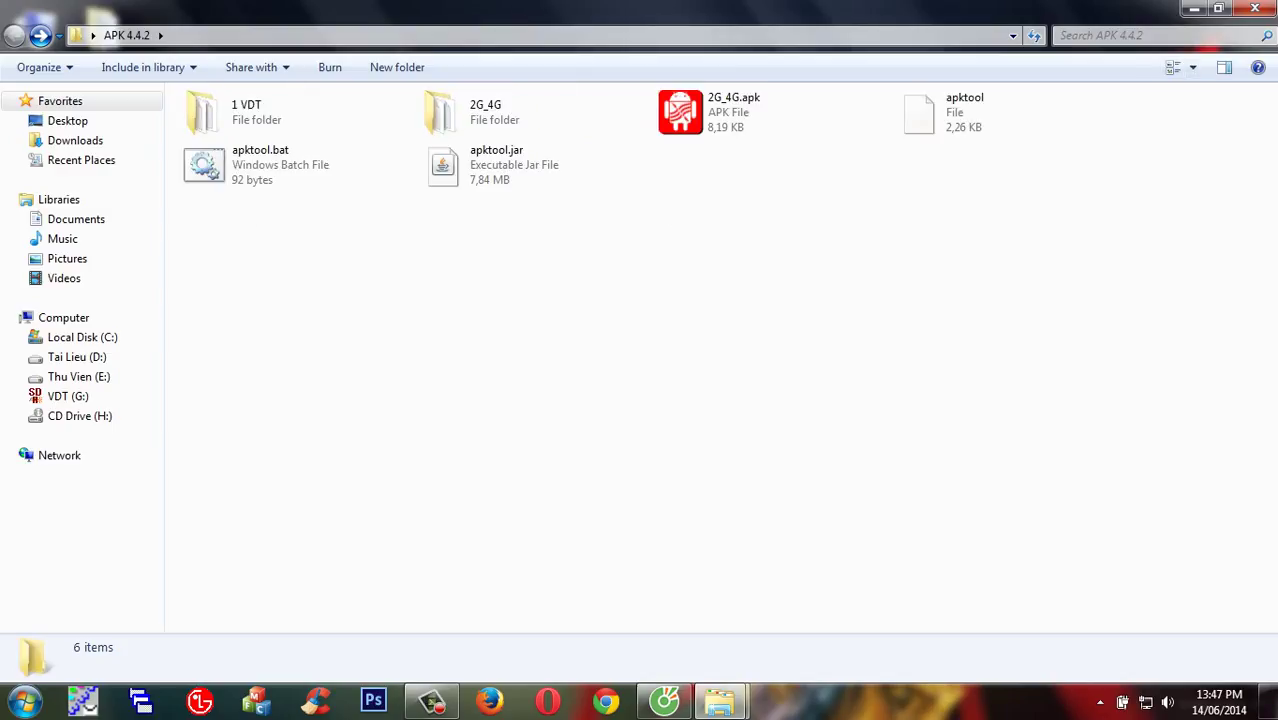
pyautogui.keyDown('shift'); pyautogui.rightClick(730, 418); pyautogui.keyUp('shift')
pyautogui.click(836, 528)
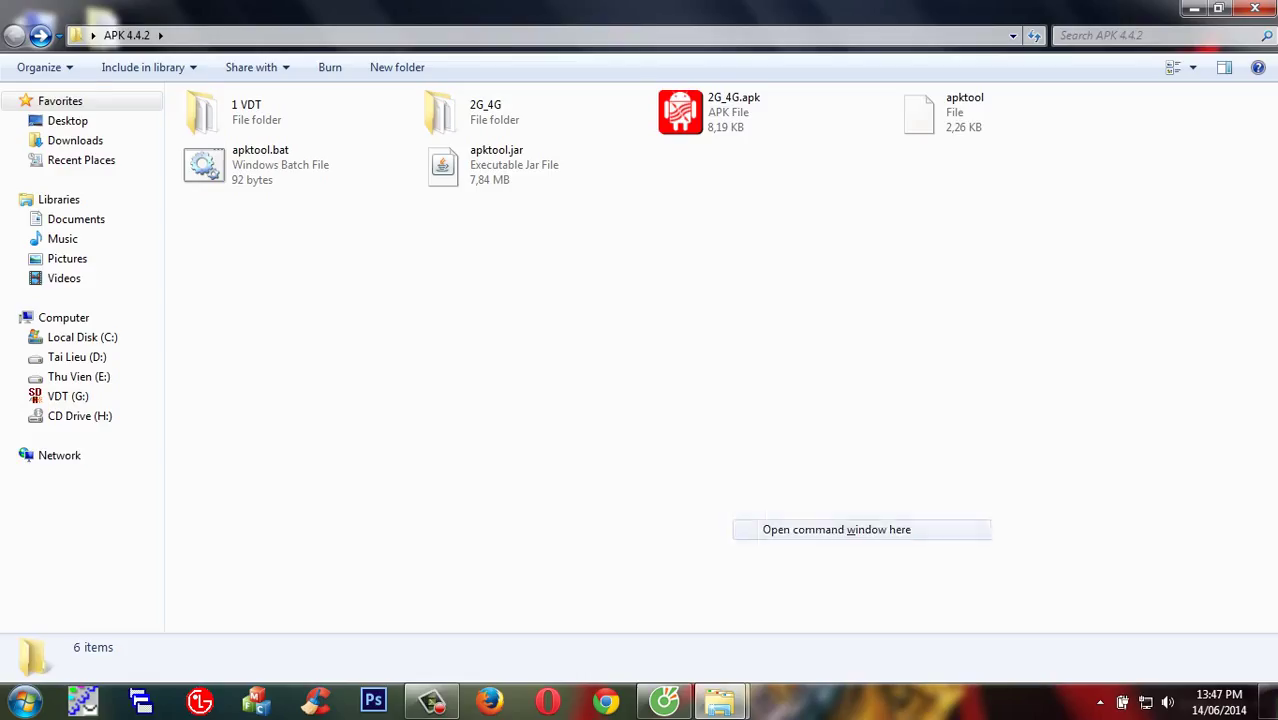
pyautogui.moveTo(450, 85); pyautogui.dragTo(758, 364)
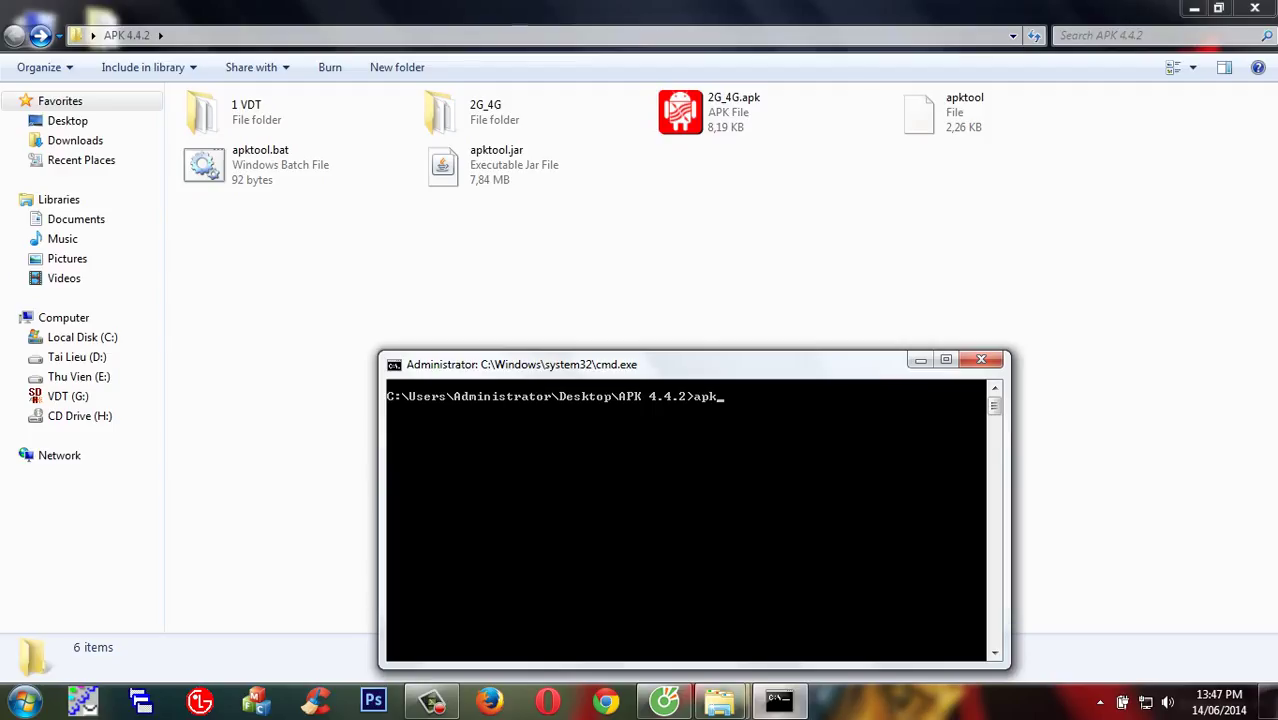
# Rebuild the 2G_4G folder into an APK with the apktool b command, then close the command window.
pyautogui.write('tool b')
pyautogui.moveTo(485, 112); pyautogui.dragTo(690, 450)
pyautogui.hotkey('alt', 'Tab')
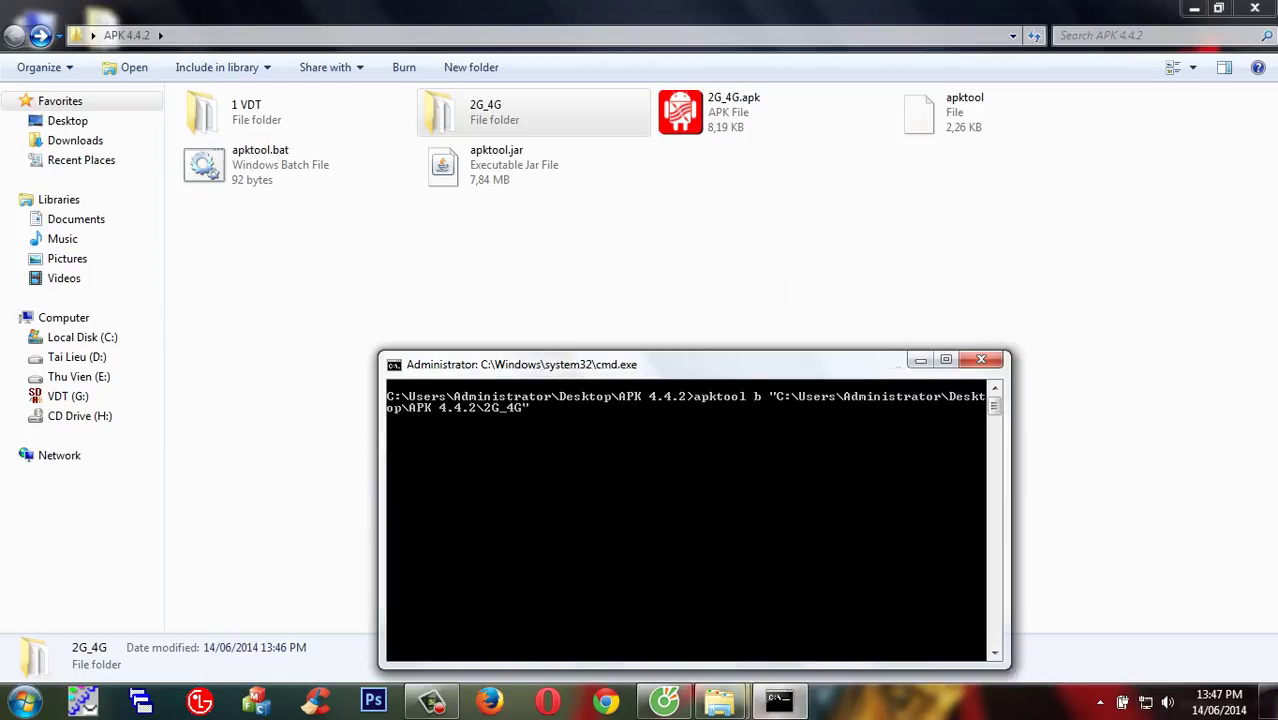
pyautogui.press('Return')
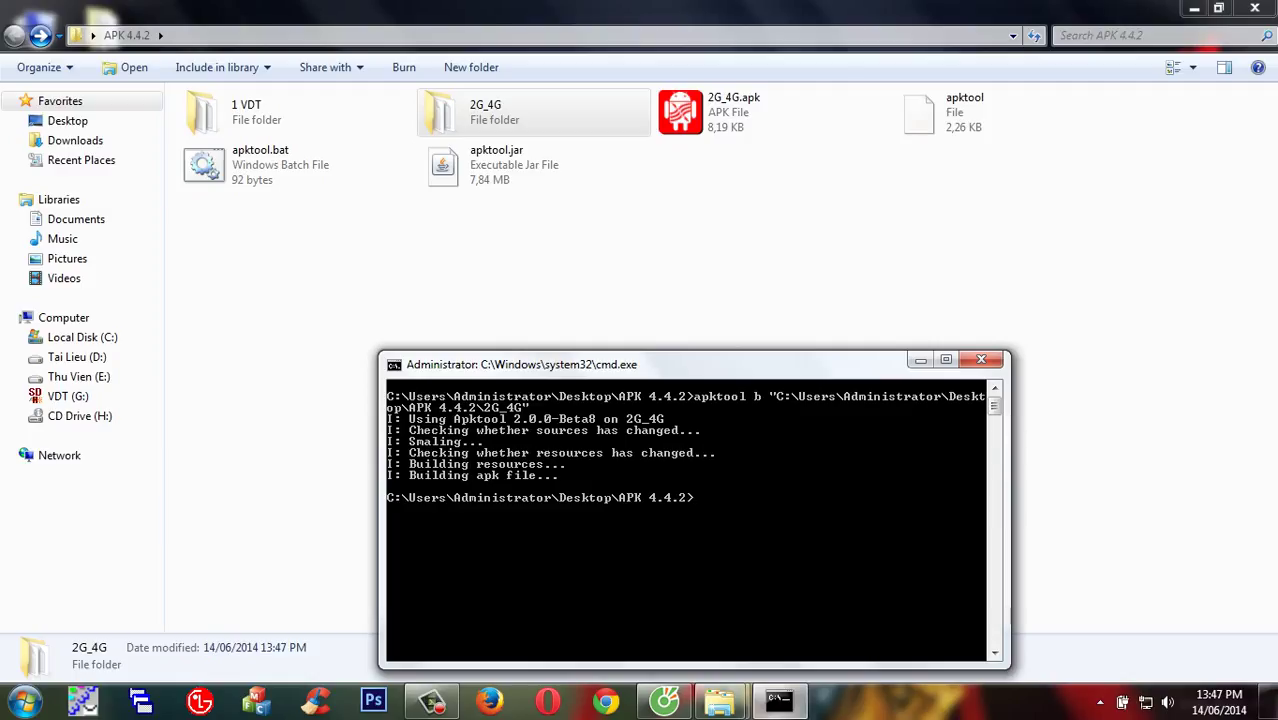
pyautogui.moveTo(681, 112); pyautogui.dragTo(706, 62)
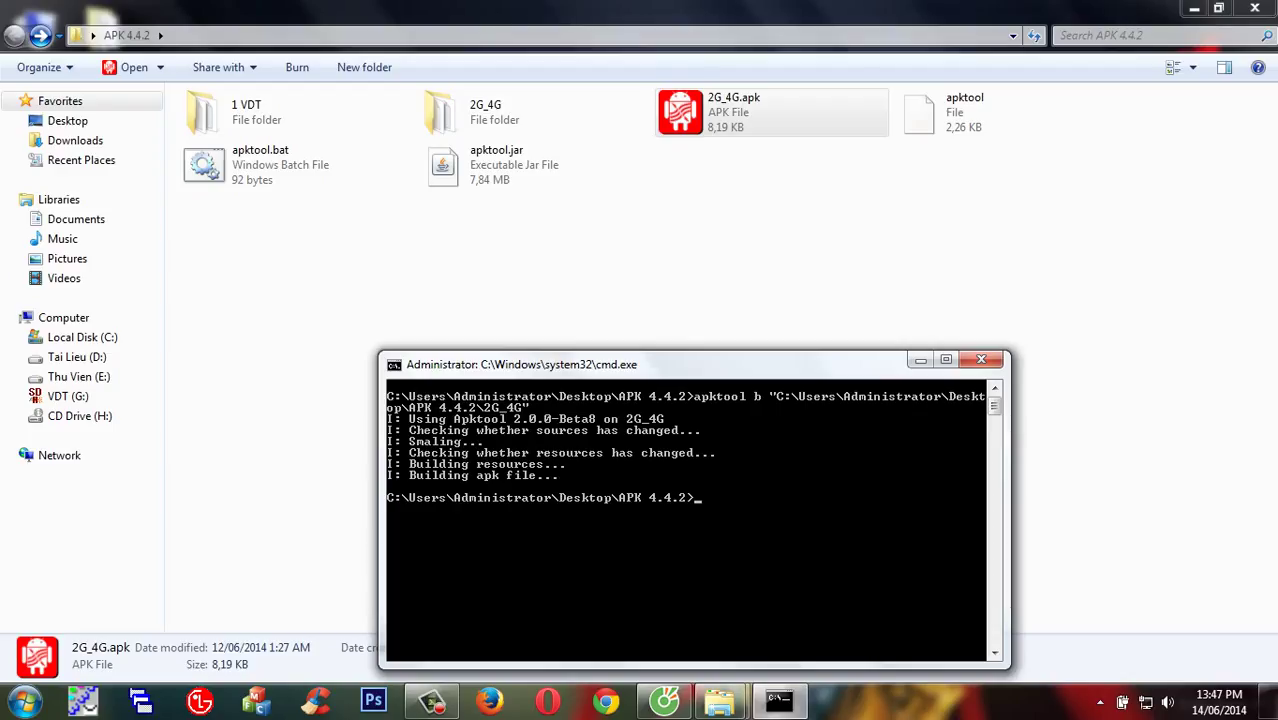
pyautogui.click(981, 359)
# View the contents of the dist subfolder in the 2G_4G folder and return to 2G_4G.
pyautogui.doubleClick(485, 112)
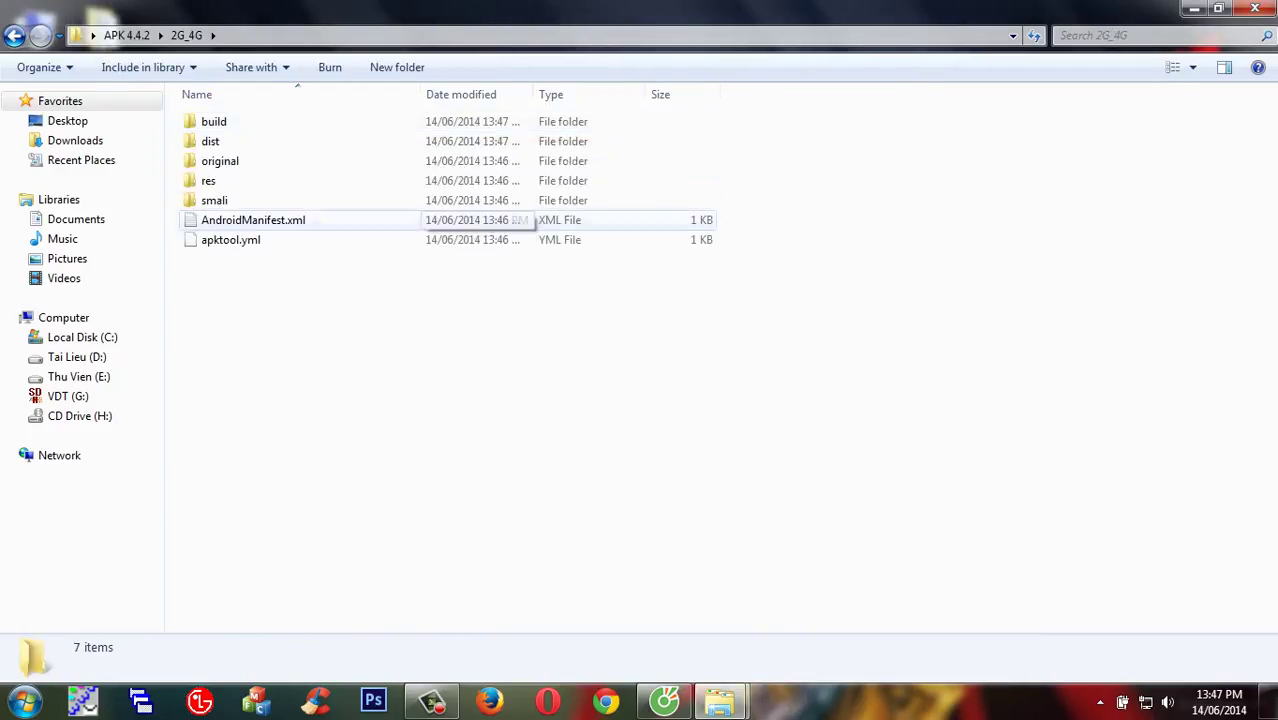
pyautogui.doubleClick(210, 141)
pyautogui.press('BackSpace')
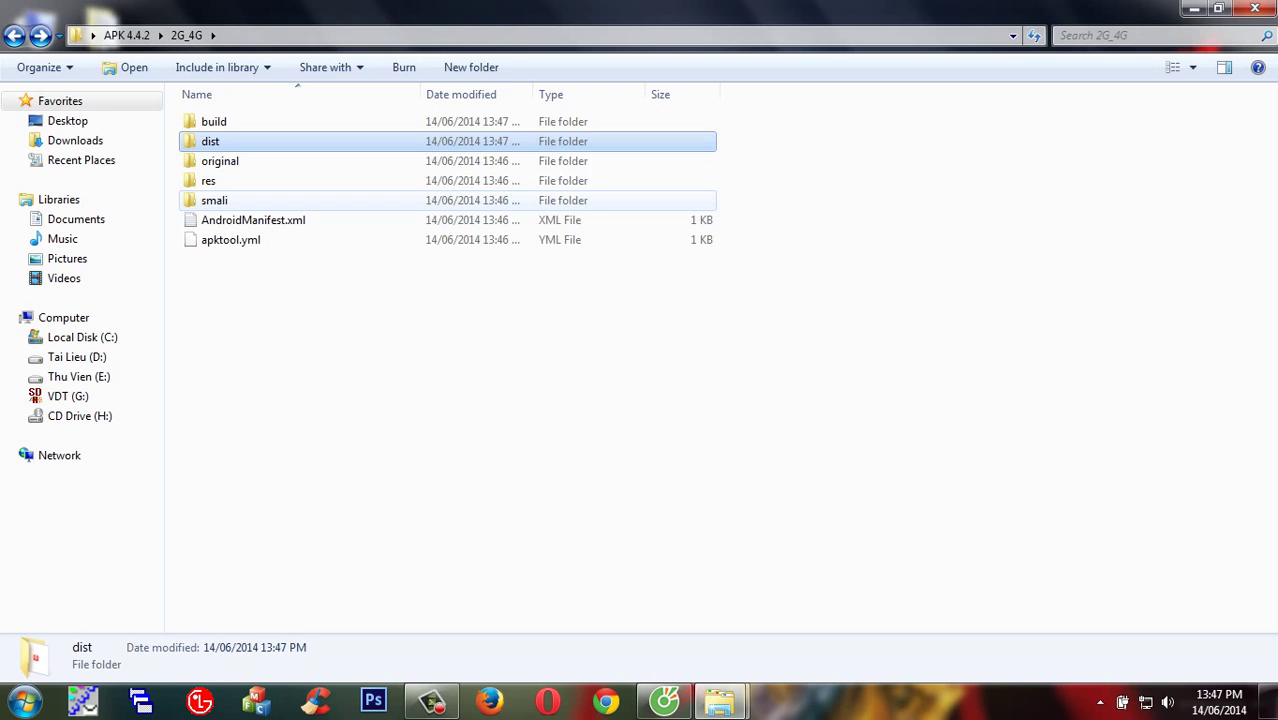
# Check the rebuilt 2G_4G.apk in the dist subfolder of 2G_4G again and return to the APK 4.4.2 folder.
pyautogui.press('BackSpace')
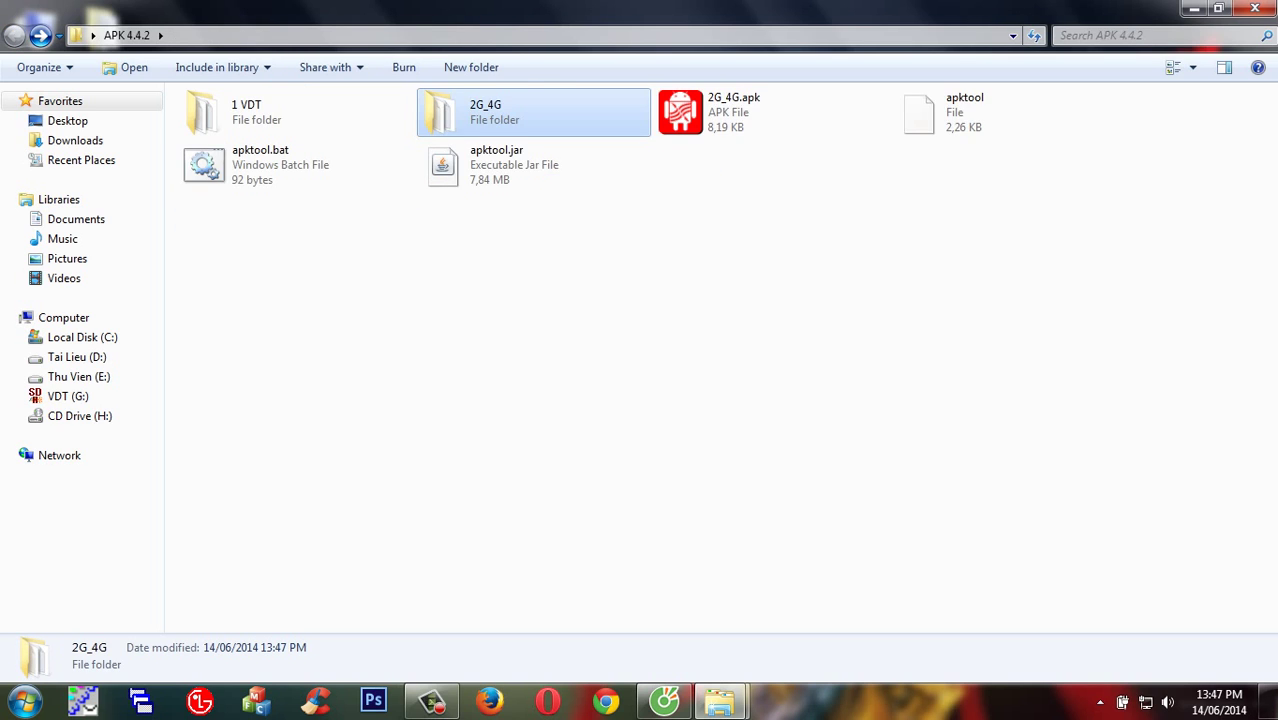
pyautogui.press('Return')
pyautogui.doubleClick(210, 141)
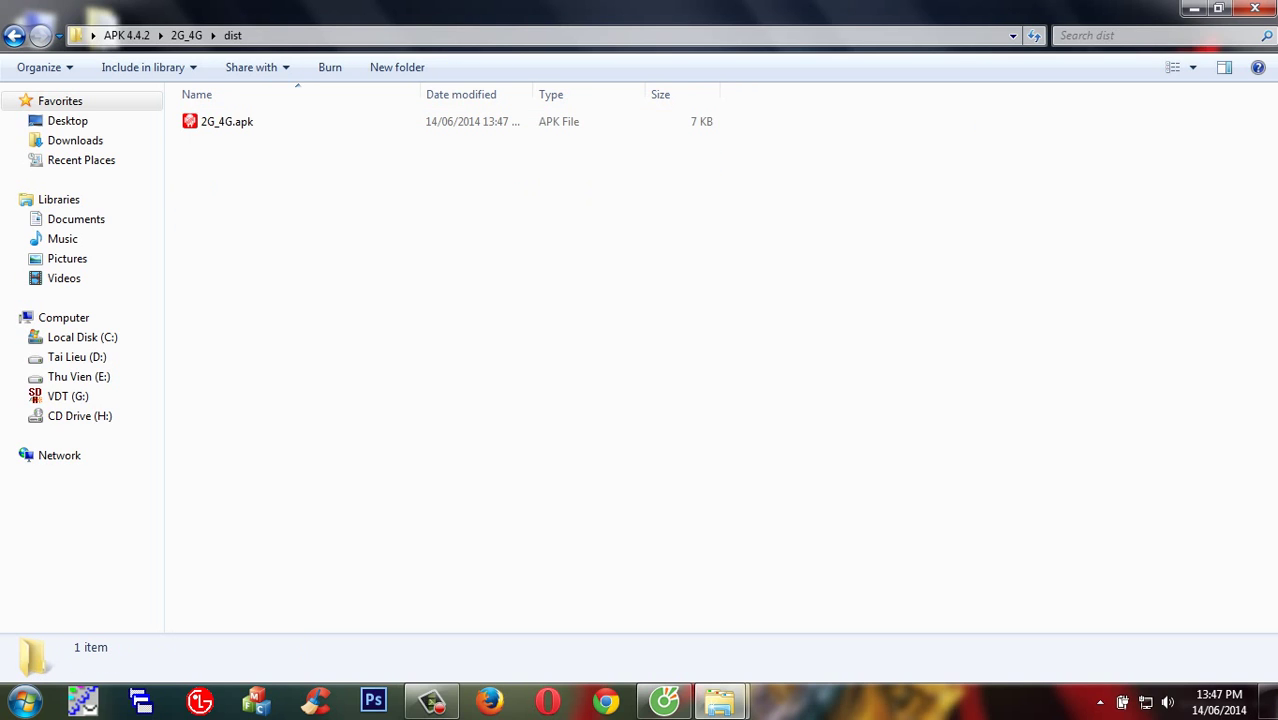
pyautogui.press('BackSpace')
pyautogui.press('BackSpace')
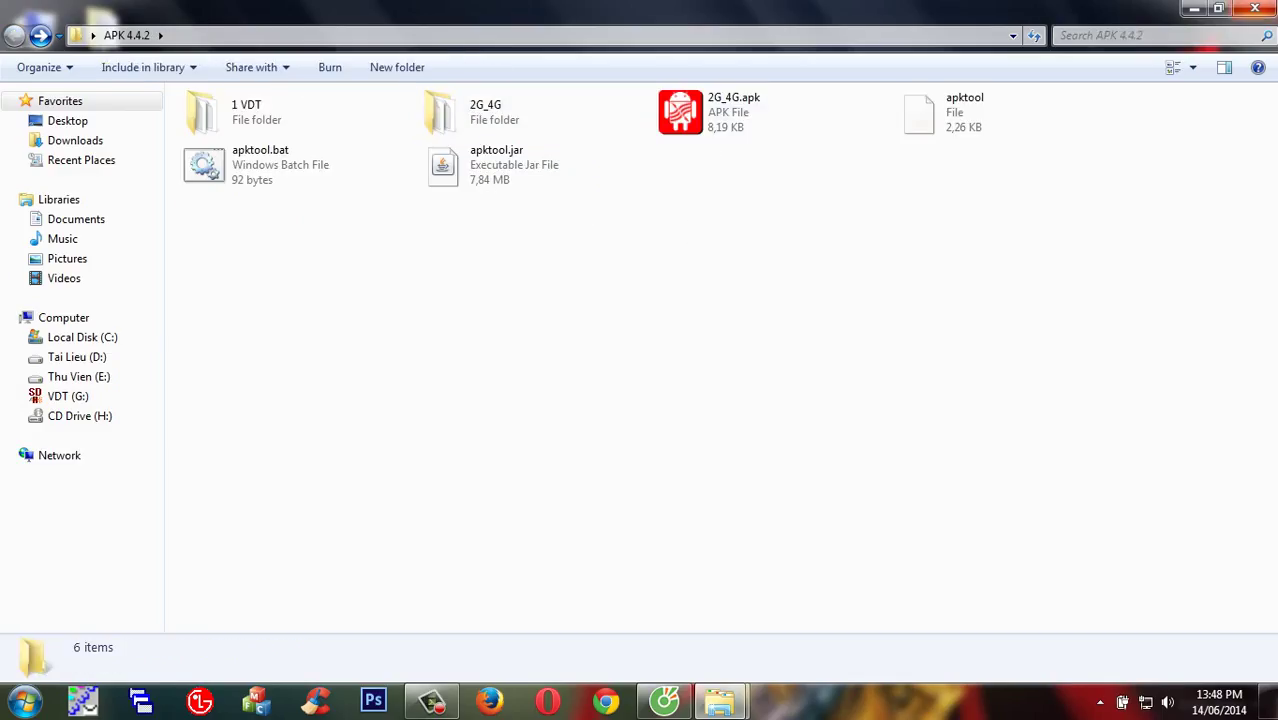
# Restore the APK 4.4.2 folder window from its maximized size, reposition it on the desktop and close it.
pyautogui.click(1218, 8)
pyautogui.moveTo(560, 48); pyautogui.dragTo(677, 63)
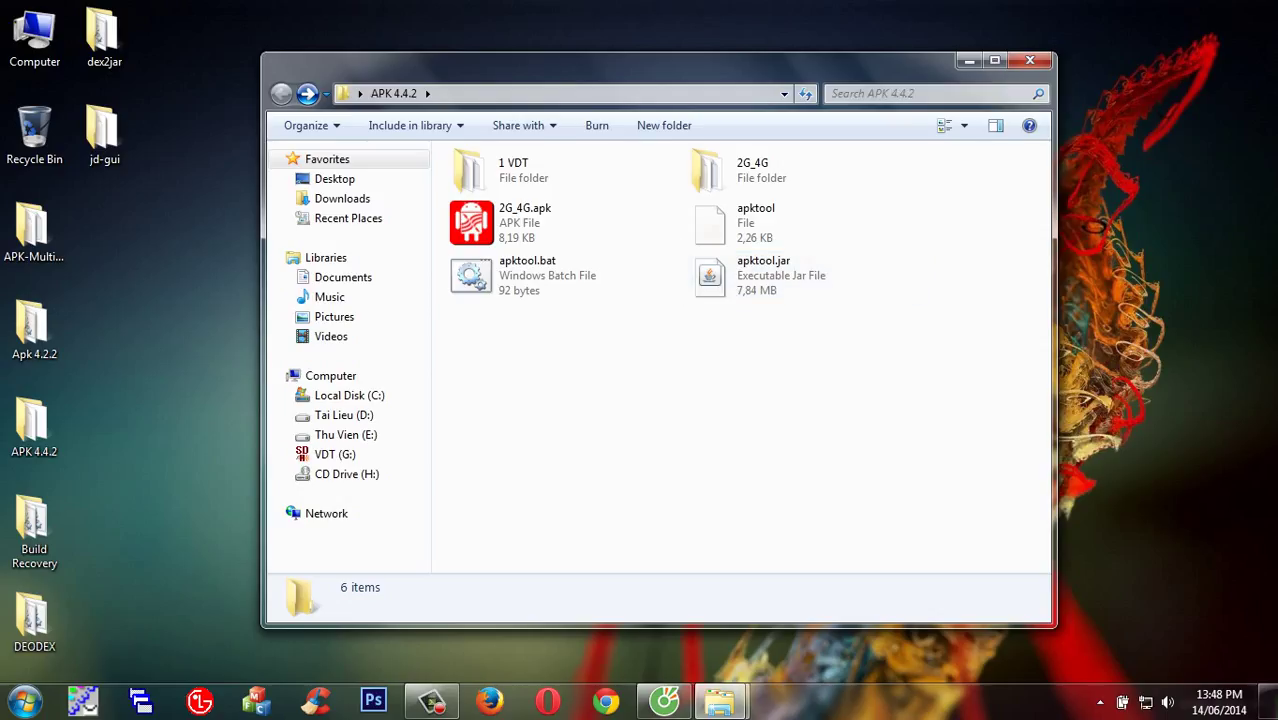
pyautogui.click(1030, 60)
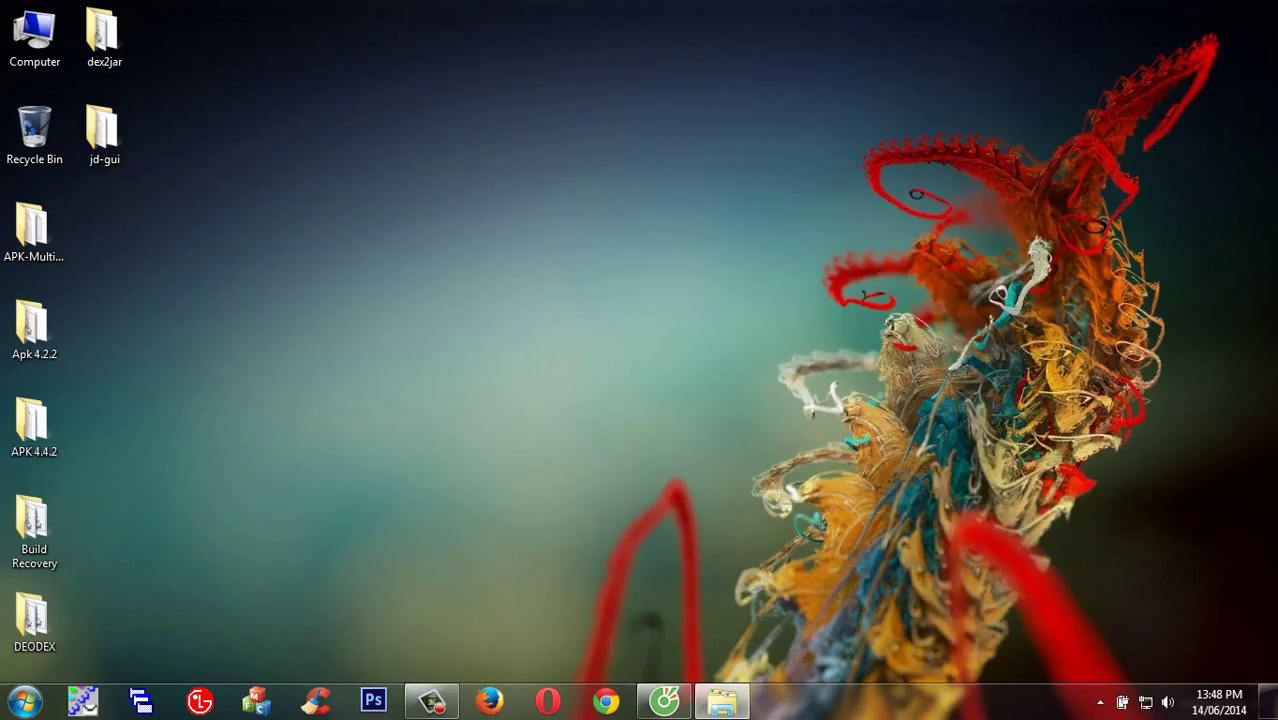
pyautogui.click(436, 704)
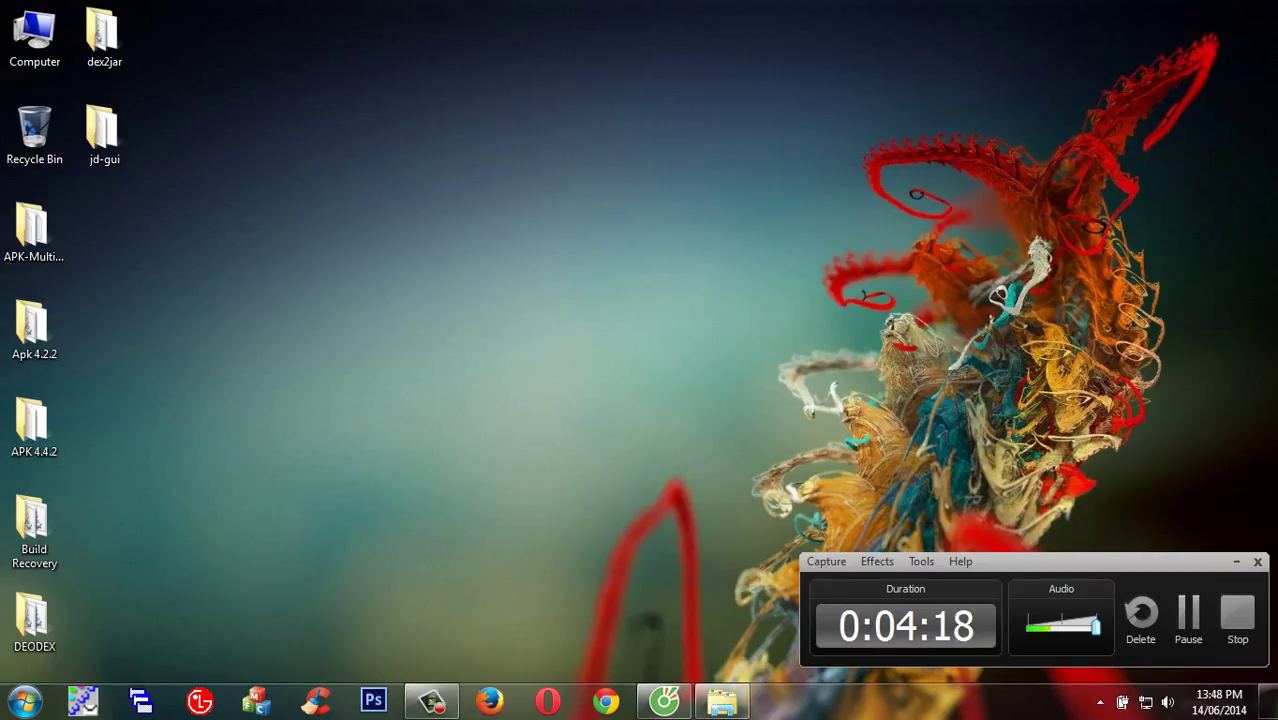
pyautogui.rightClick(442, 146)
pyautogui.click(492, 199)
pyautogui.rightClick(466, 174)
pyautogui.click(516, 227)
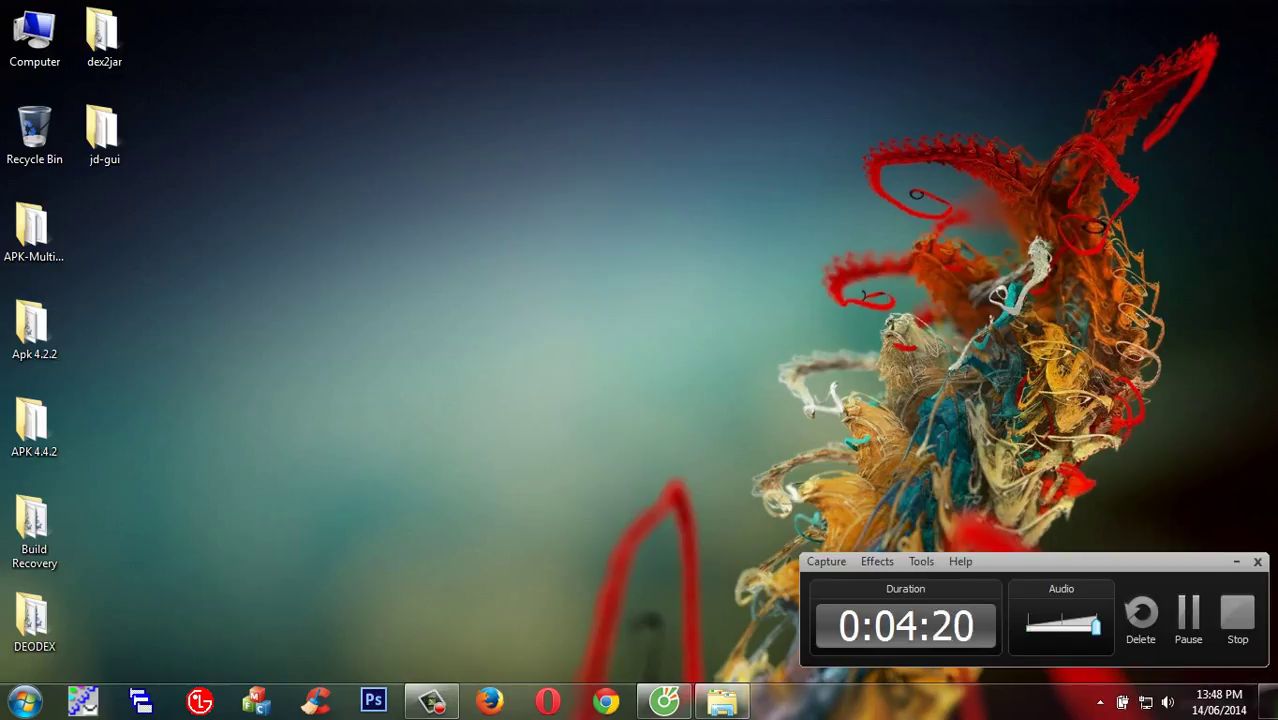